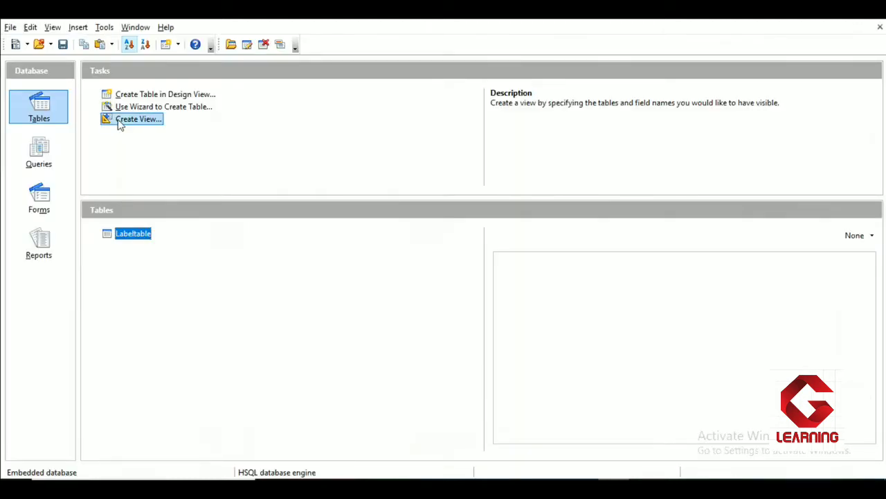
Open the Labeltable table to view its records
double_click(144, 241)
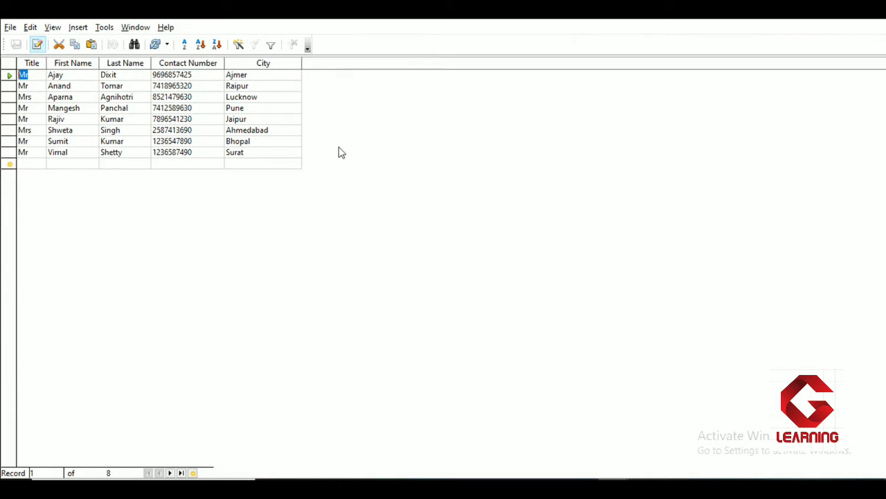
Create a new text document and turn off the display of its nonprinting characters
click(12, 28)
mouse_move(31, 43)
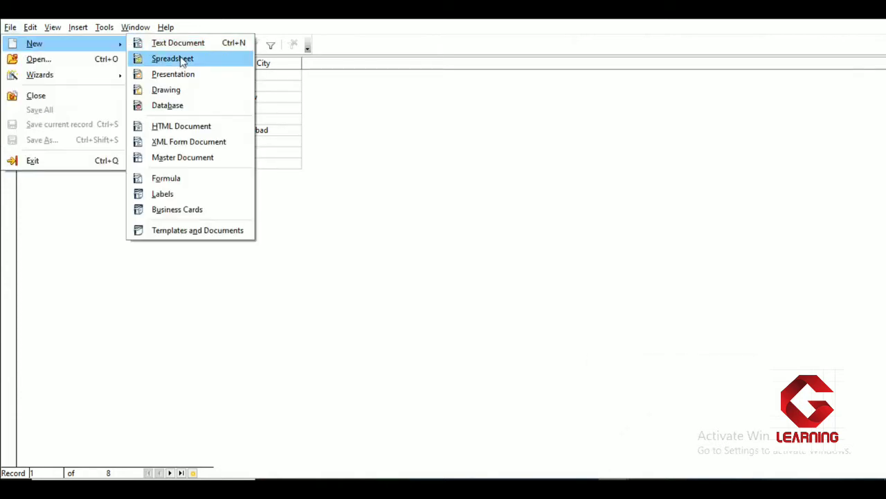
click(192, 44)
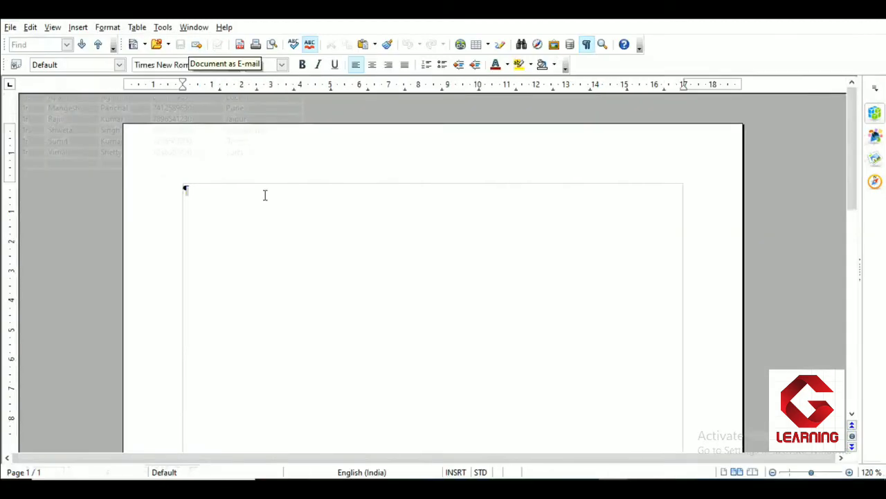
click(587, 44)
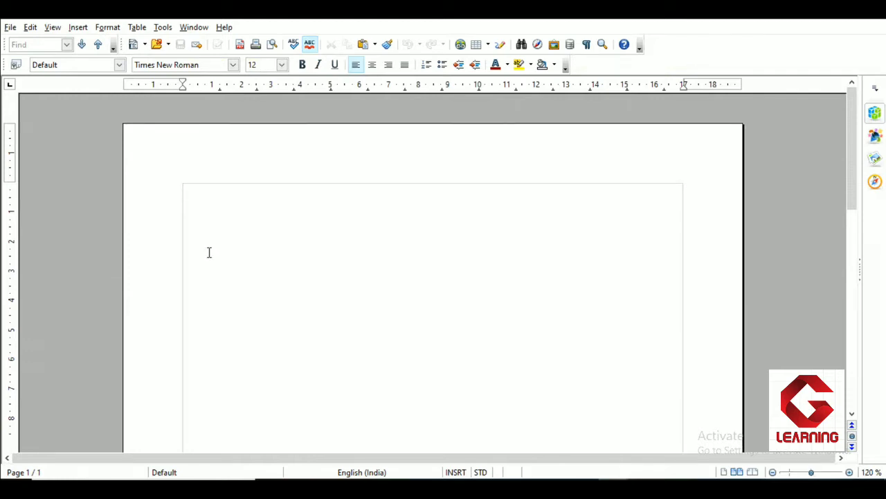
Start a new labels document and clear the existing label text
click(10, 28)
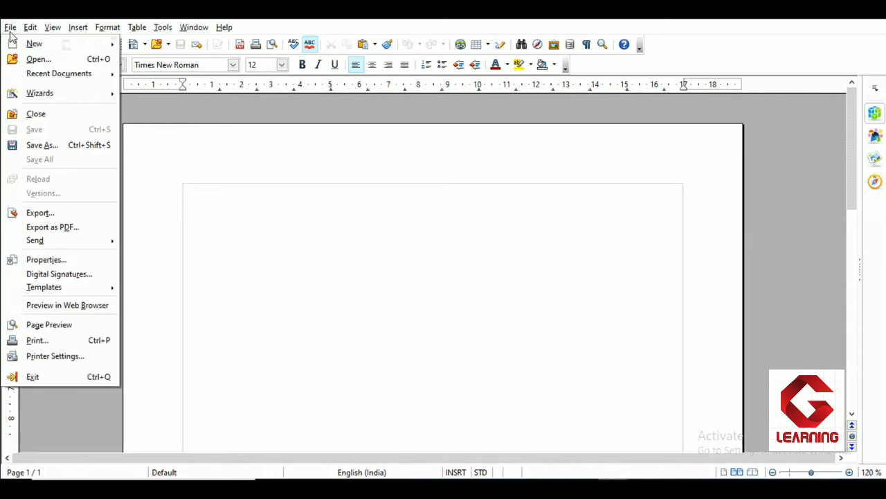
mouse_move(15, 52)
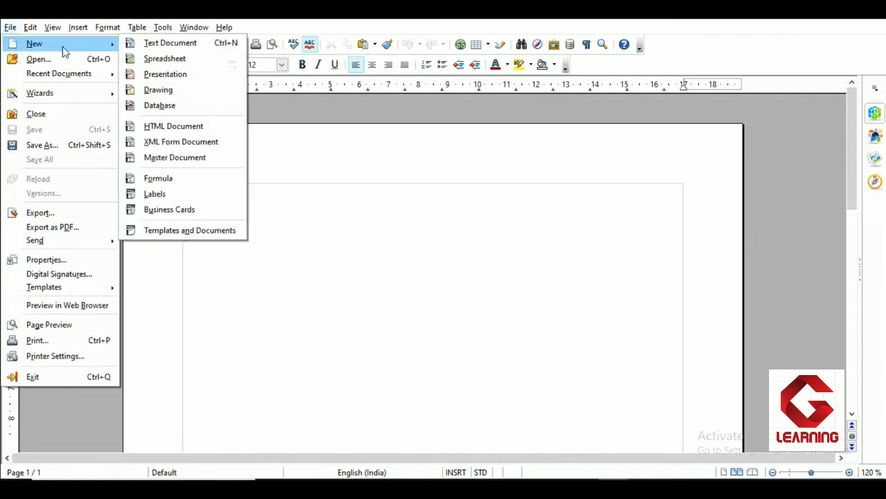
click(180, 197)
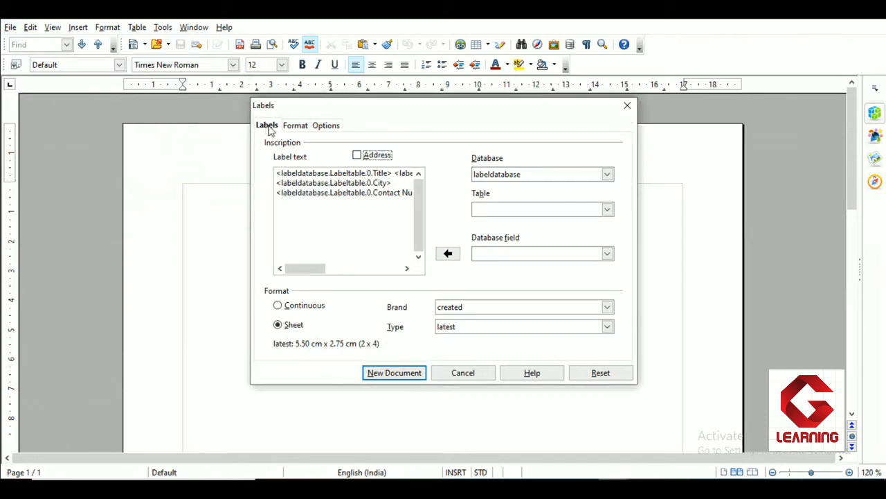
key(ctrl+a)
key(Delete)
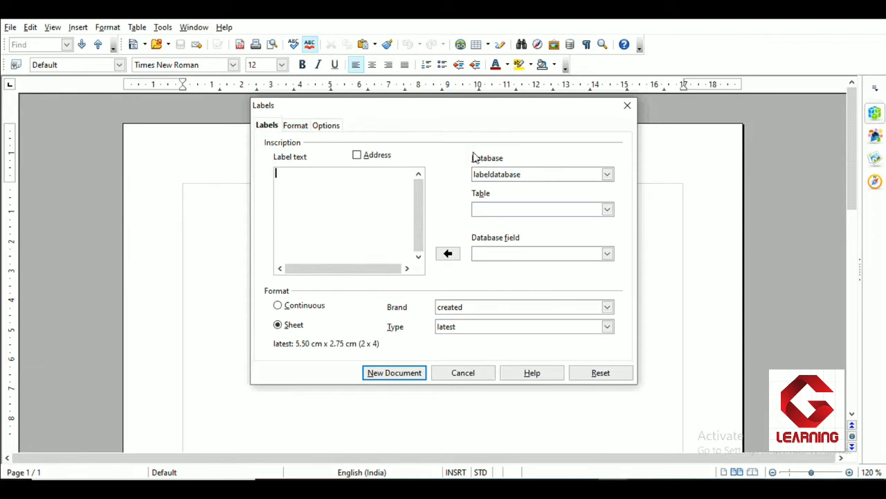
Choose labeldatabase as the label's database and Labeltable as its table
click(607, 175)
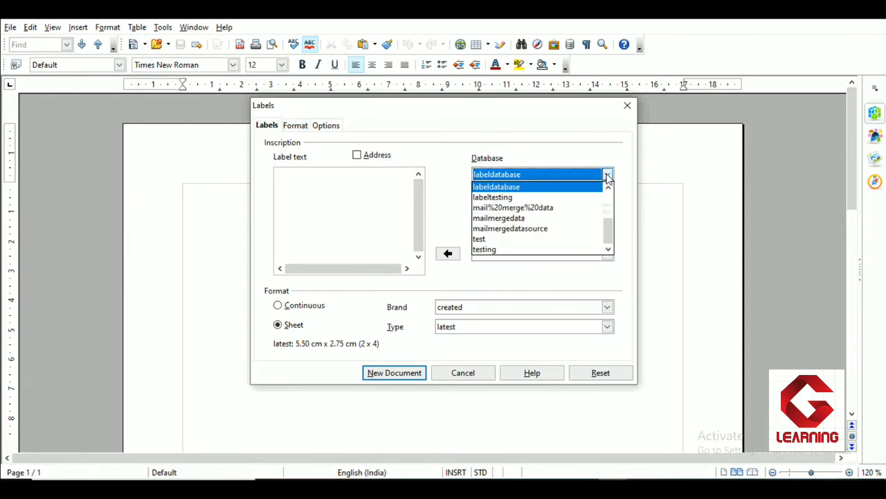
click(559, 187)
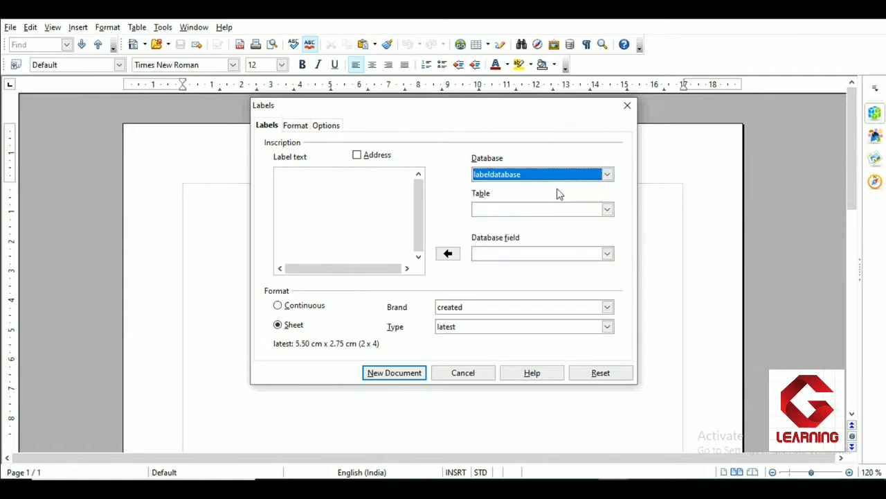
click(607, 210)
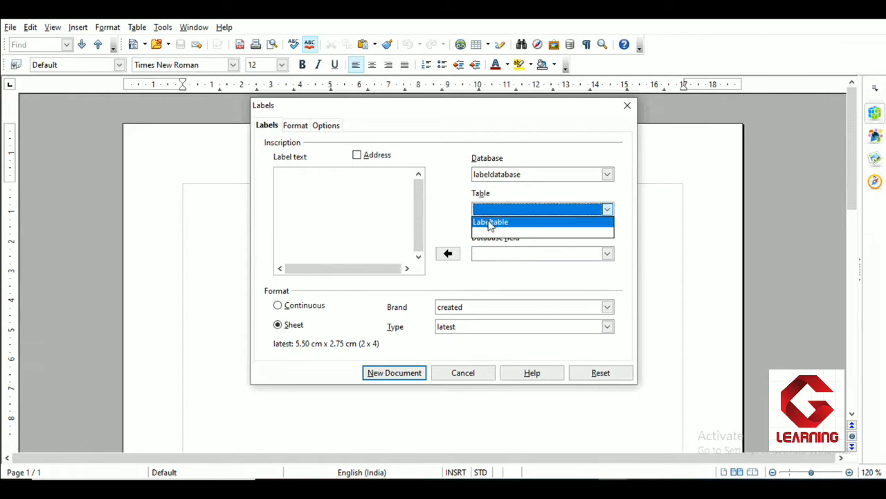
click(522, 223)
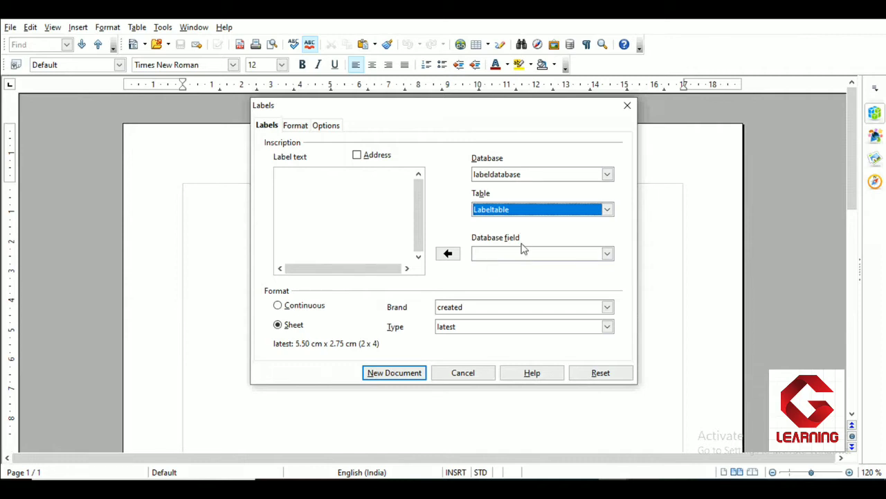
Insert the Title, First Name and Last Name database fields on the first line of the label text
click(606, 254)
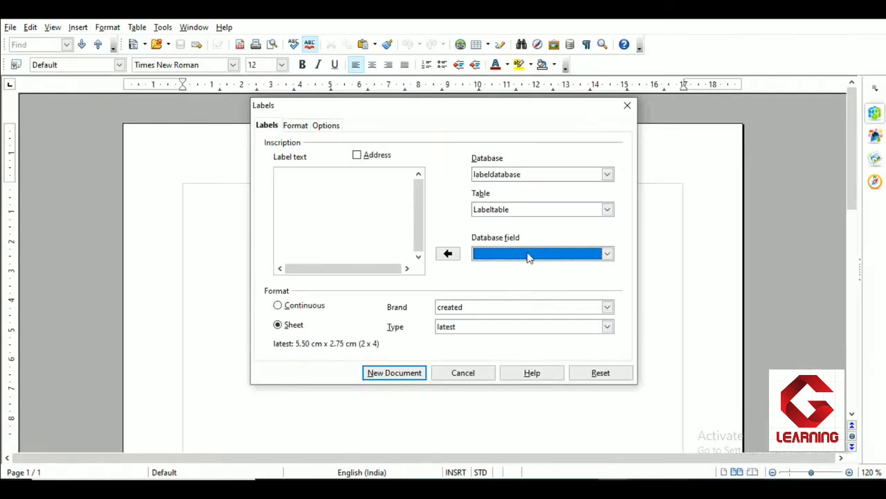
click(609, 255)
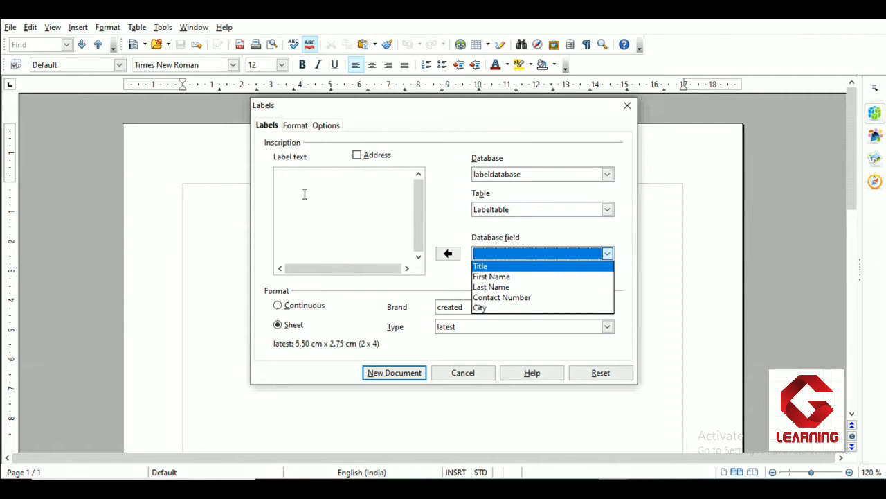
click(481, 270)
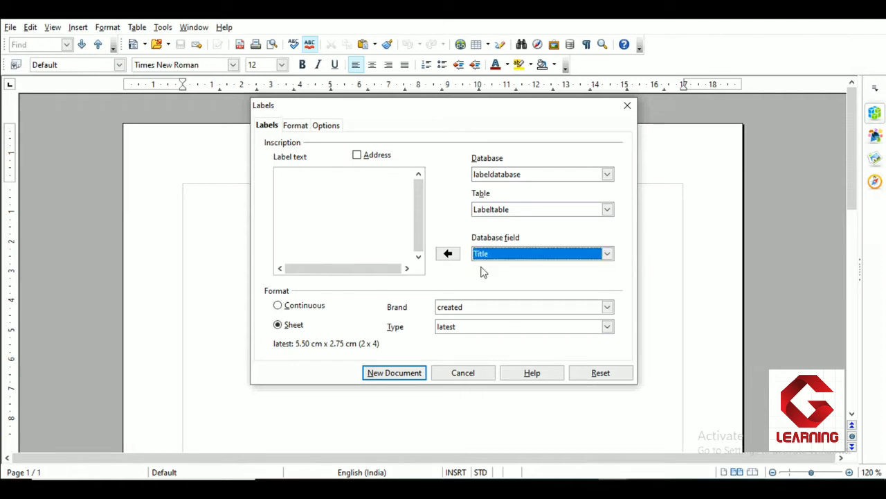
click(448, 255)
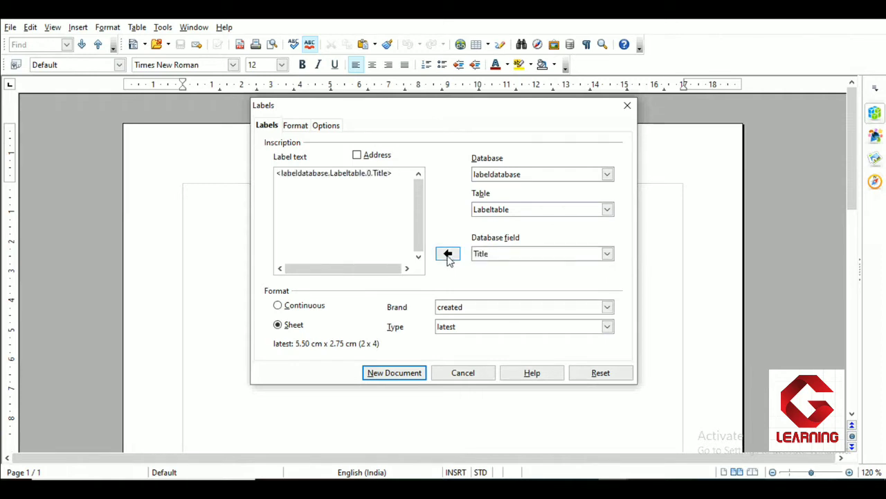
click(497, 258)
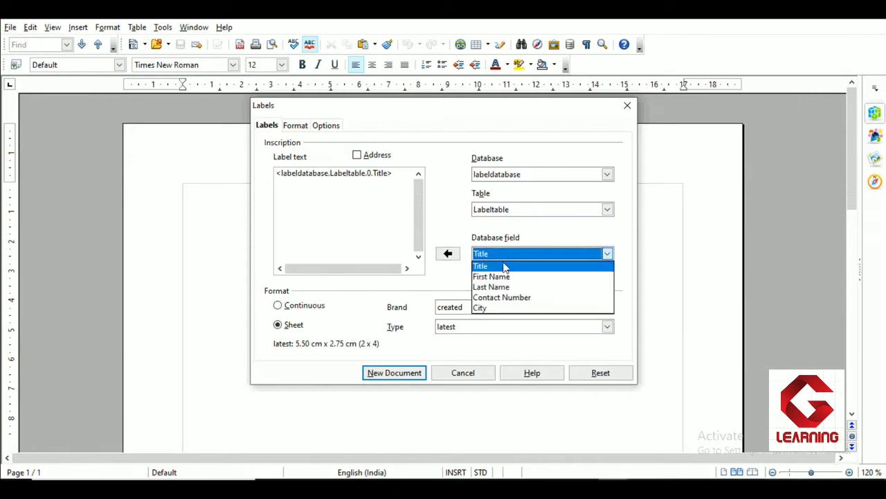
click(507, 277)
click(448, 254)
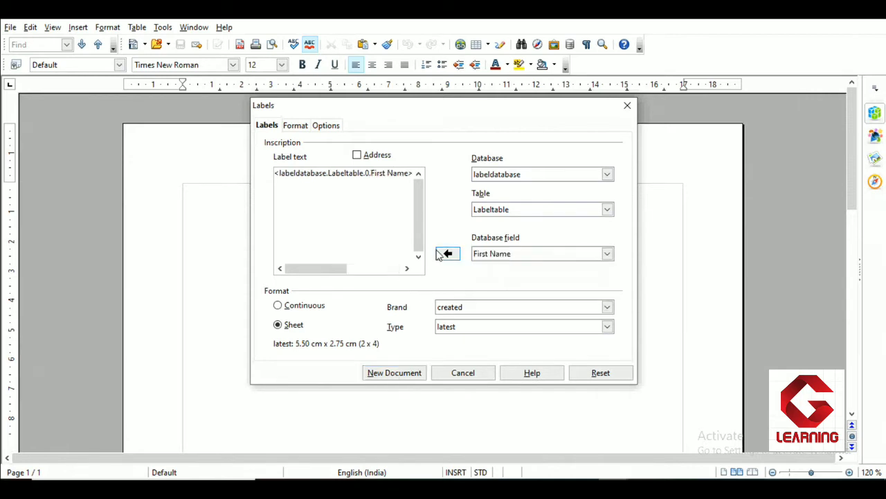
click(496, 255)
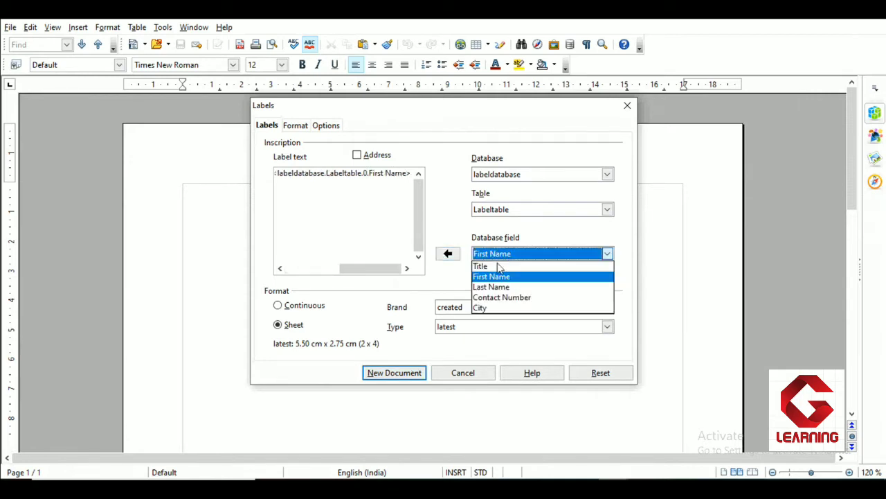
click(498, 288)
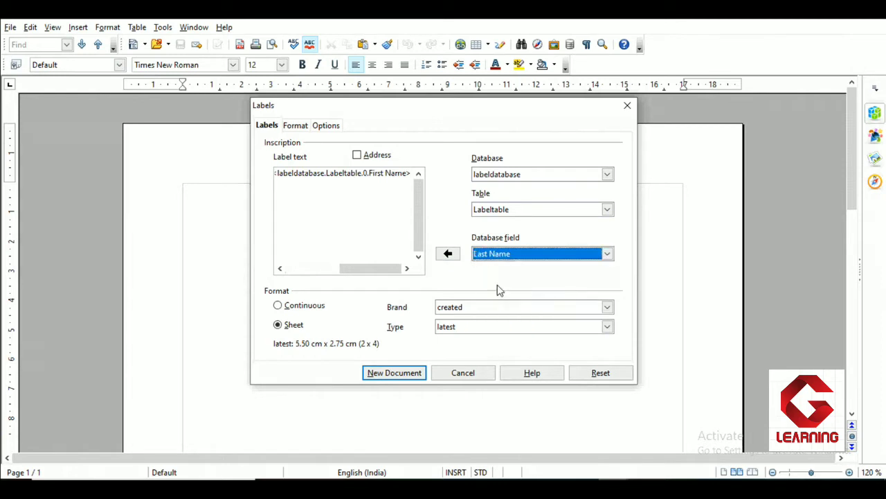
click(447, 254)
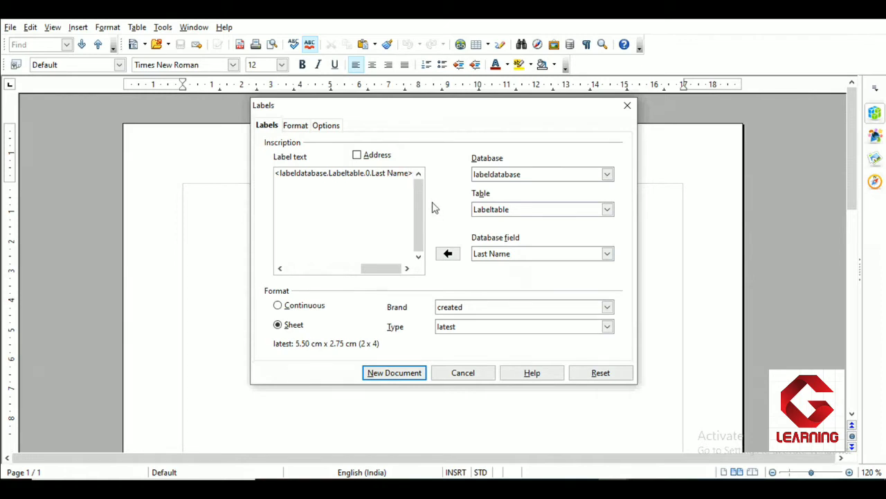
Start a second line in the label text and insert the City field on it
triple_click(413, 173)
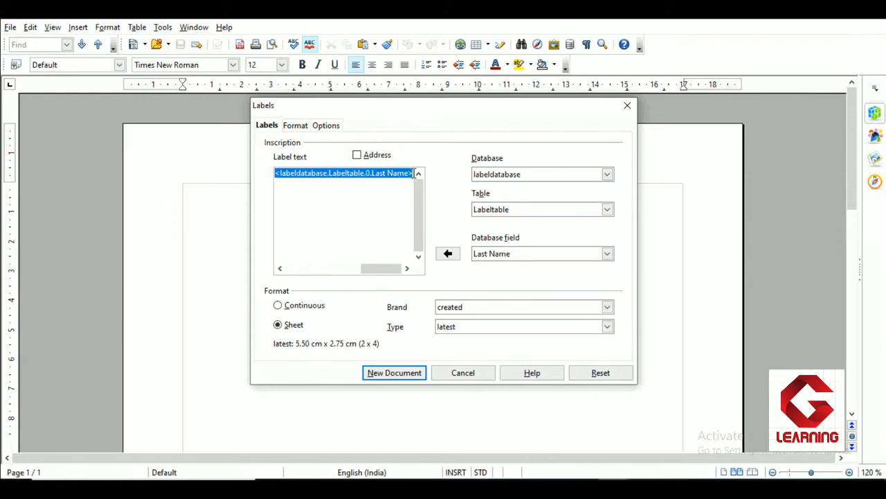
click(414, 175)
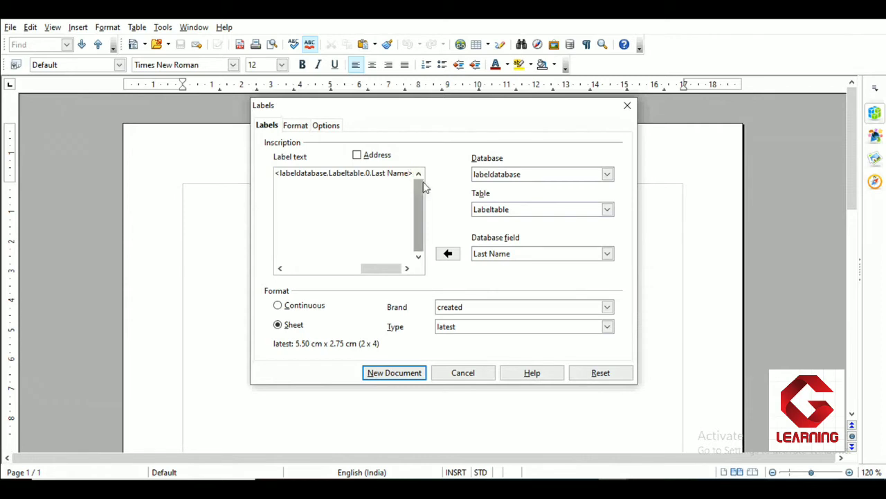
key(Return)
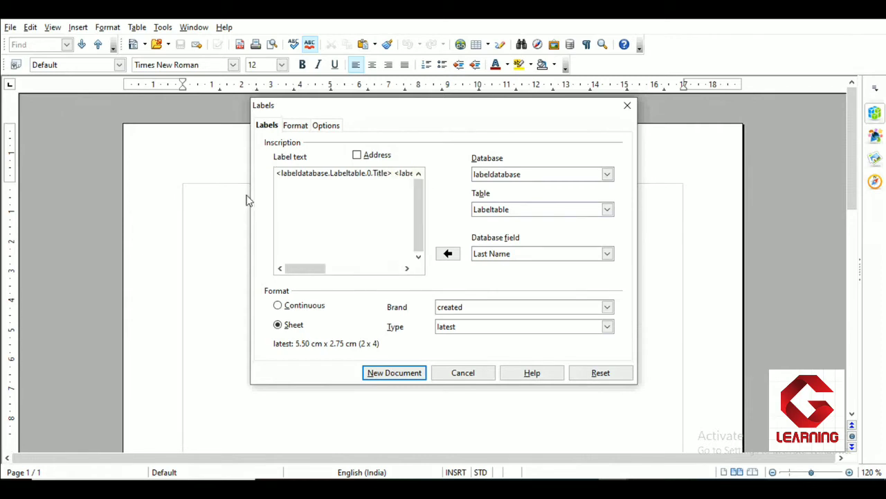
click(505, 257)
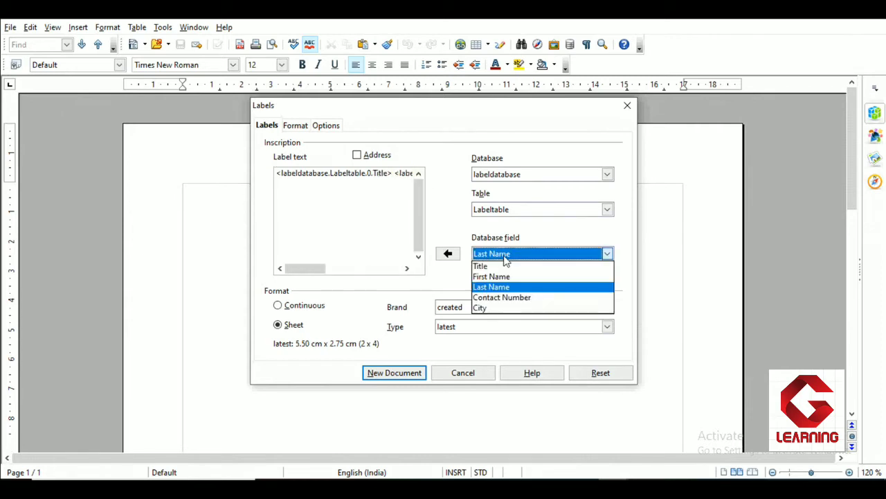
click(495, 307)
click(448, 254)
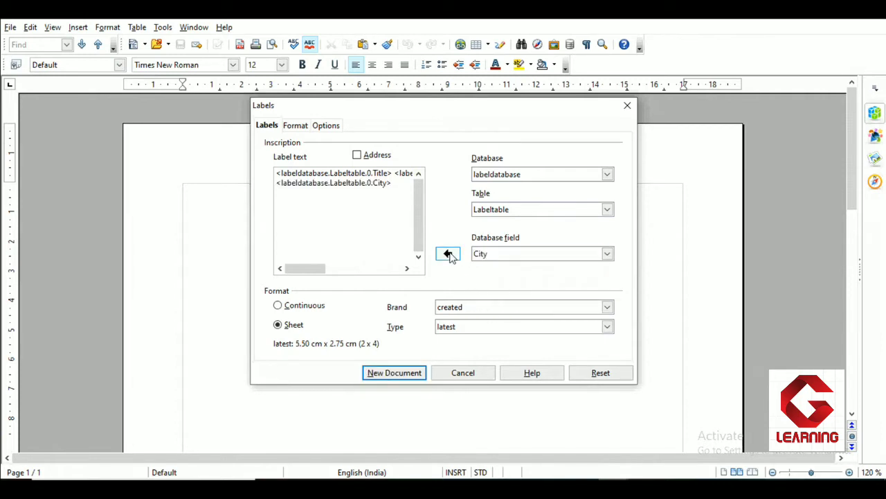
Add the Contact Number field on a third line of the label text, below the City field
click(498, 255)
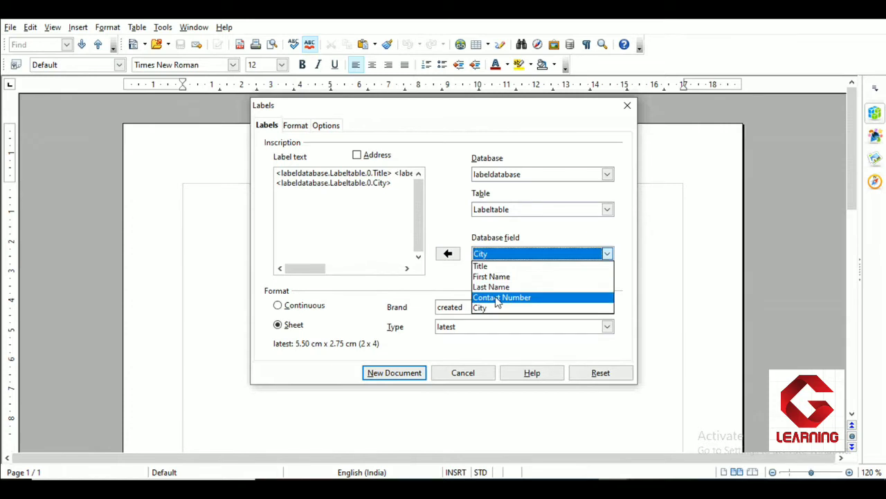
click(401, 181)
click(398, 185)
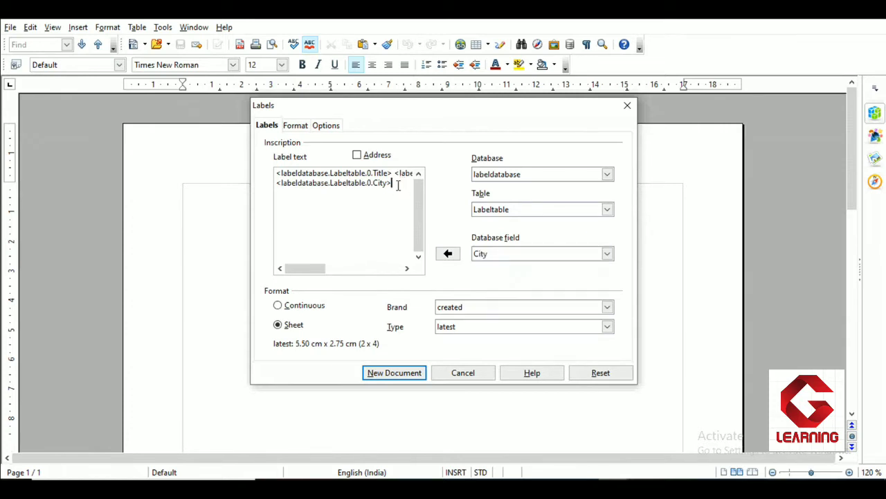
click(477, 256)
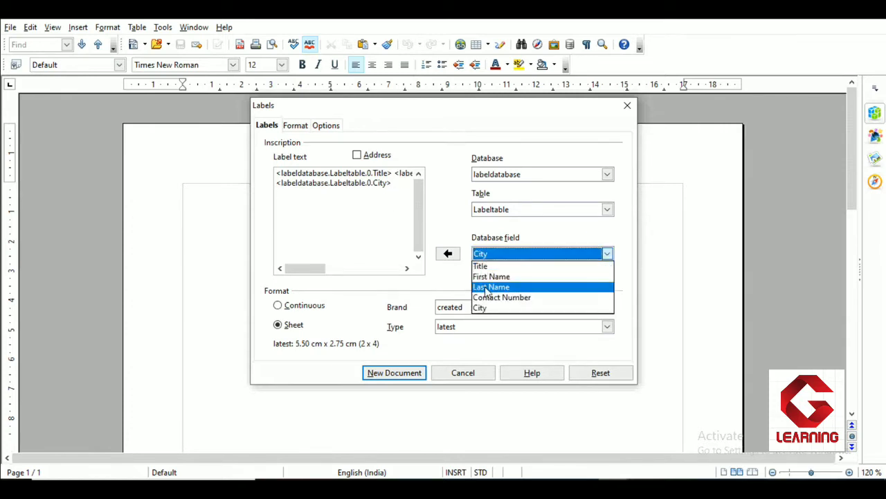
click(488, 298)
click(448, 253)
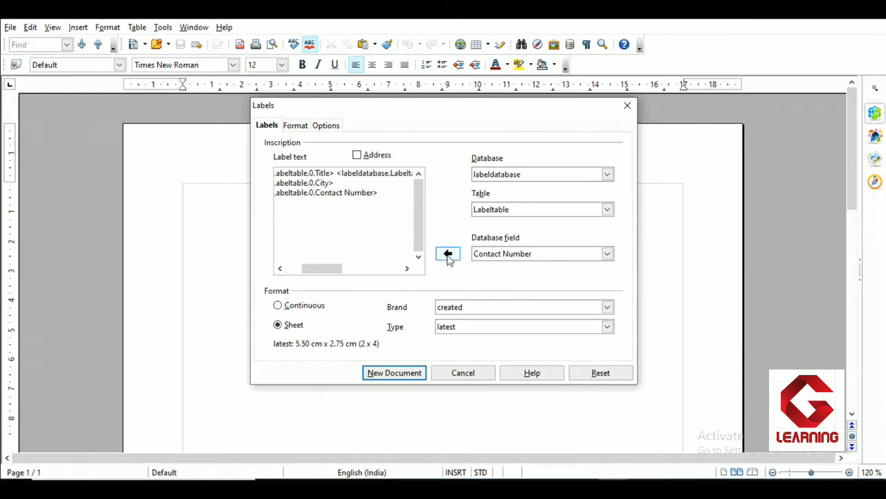
drag(322, 269, 295, 276)
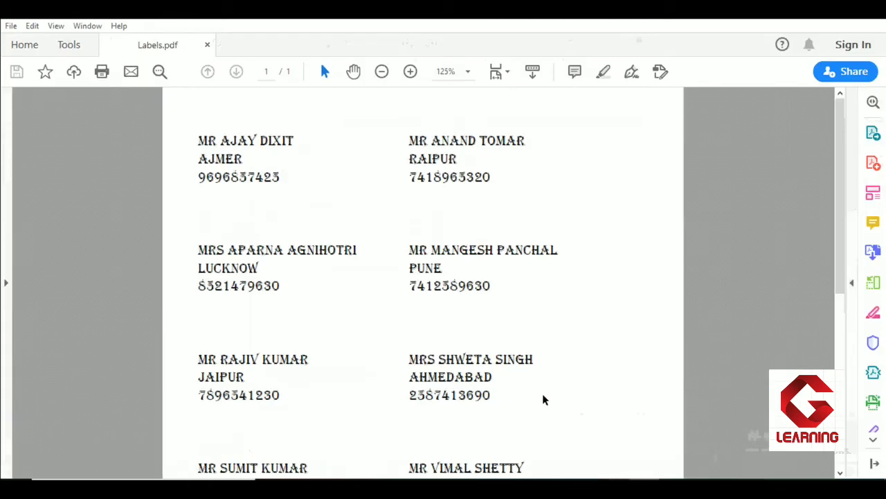
Examine the arrangement and contents of the finished labels in Labels.pdf
scroll(328, 234, down, 3)
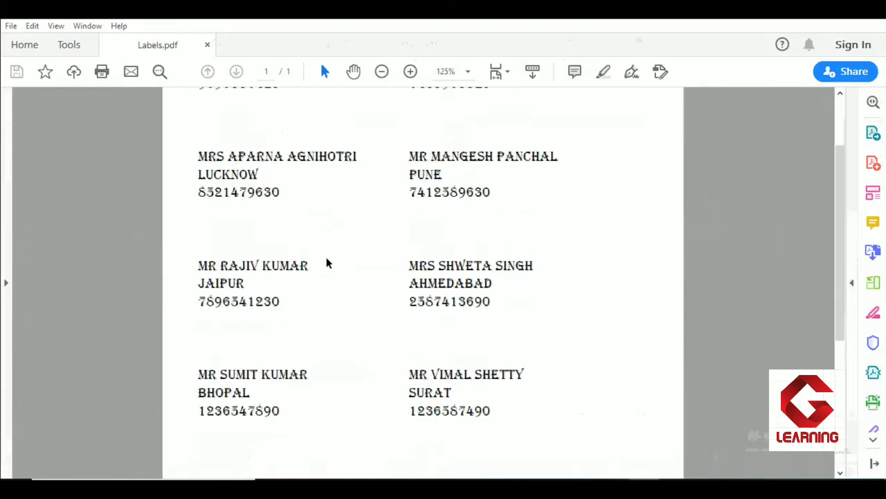
scroll(326, 261, up, 3)
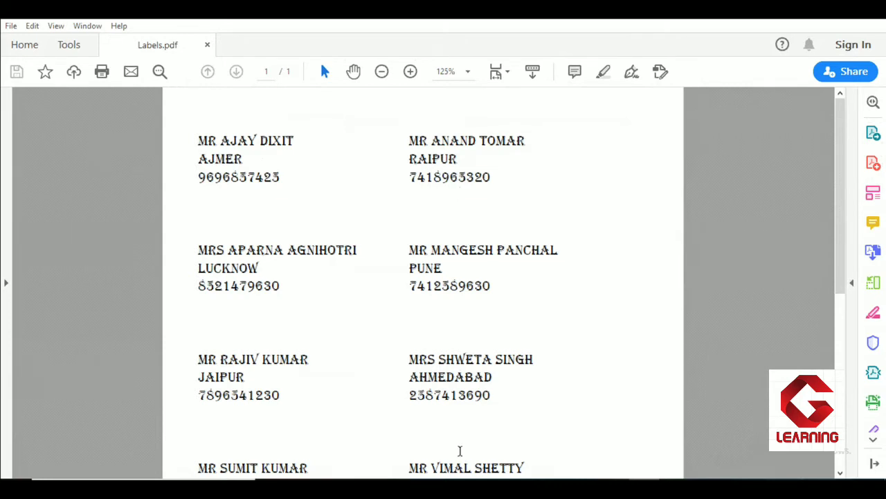
scroll(409, 386, down, 1)
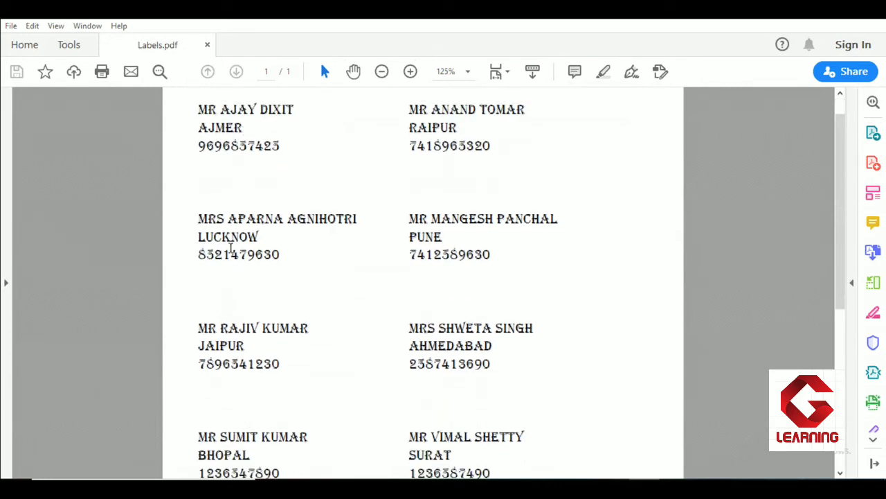
scroll(228, 249, down, 2)
scroll(221, 380, up, 2)
scroll(478, 206, up, 1)
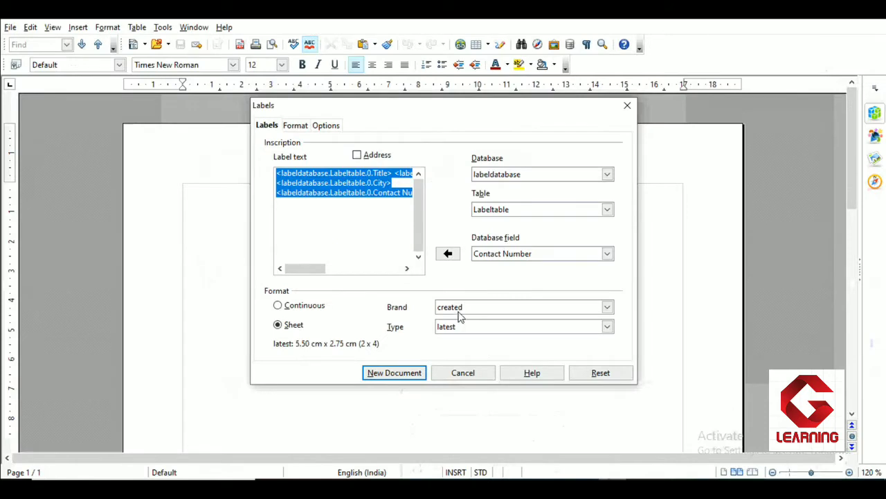
Choose the brand created for the sheet format, try its label type new, and set the type to latest
click(458, 311)
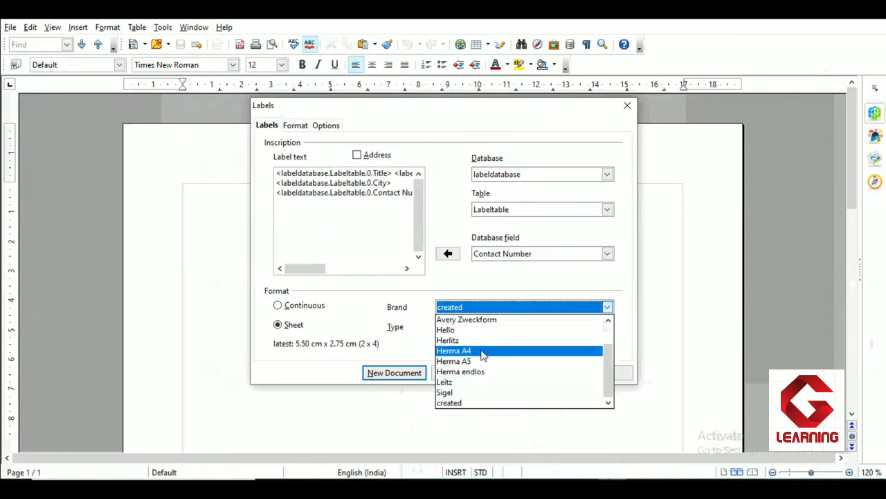
click(478, 404)
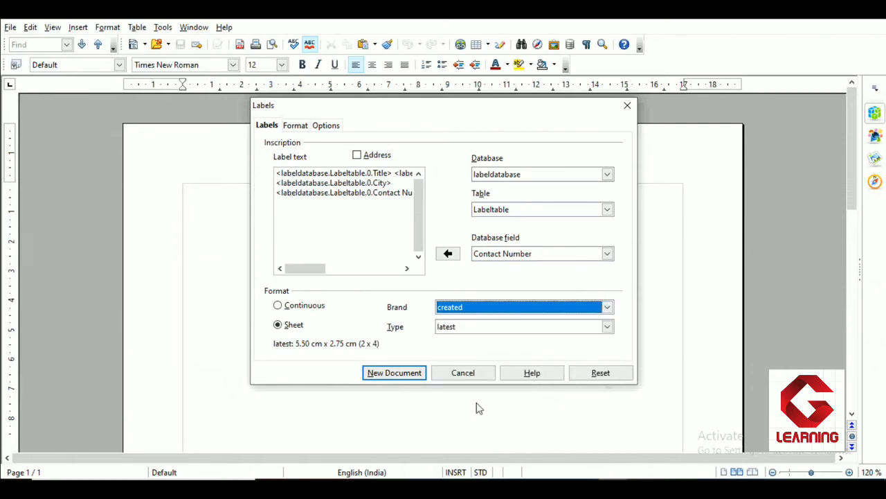
click(475, 328)
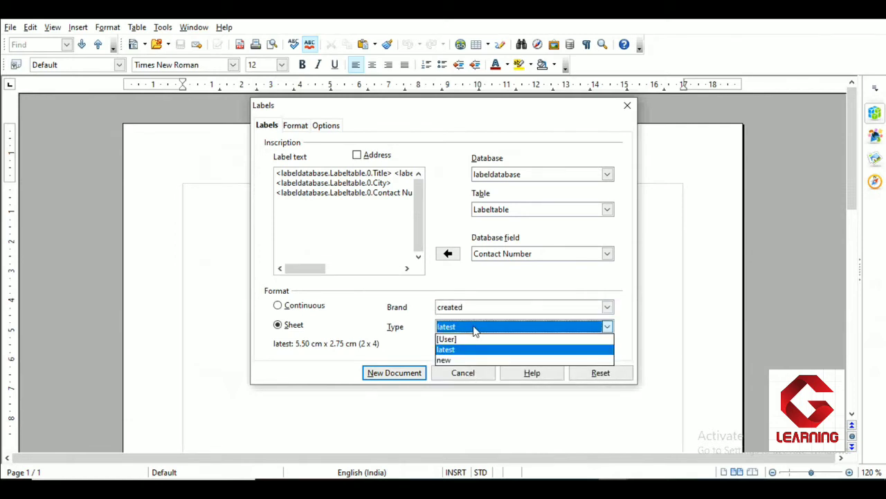
click(465, 359)
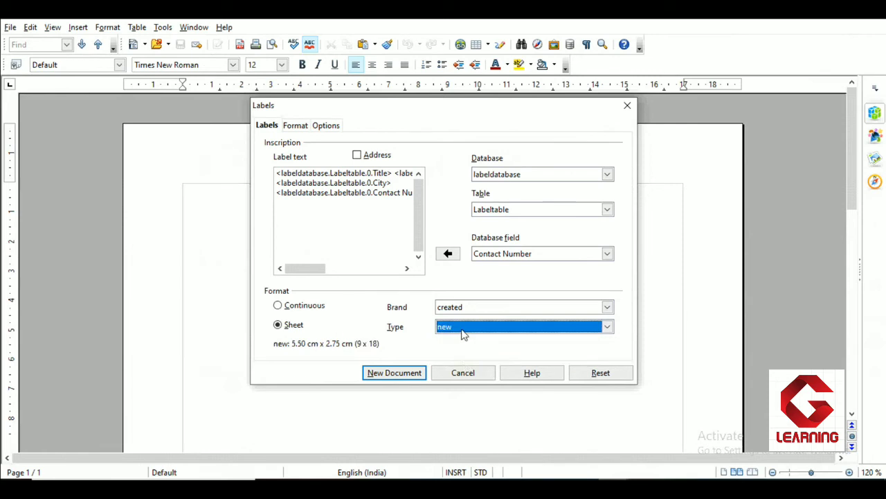
click(460, 329)
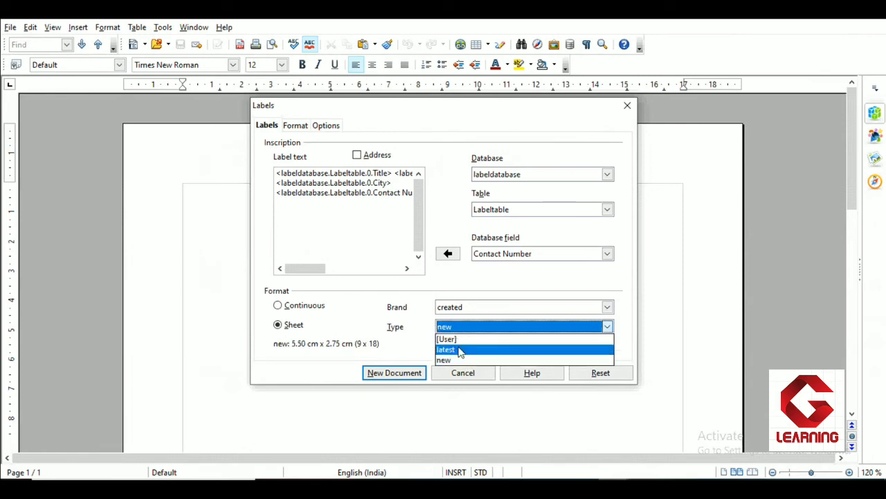
click(457, 360)
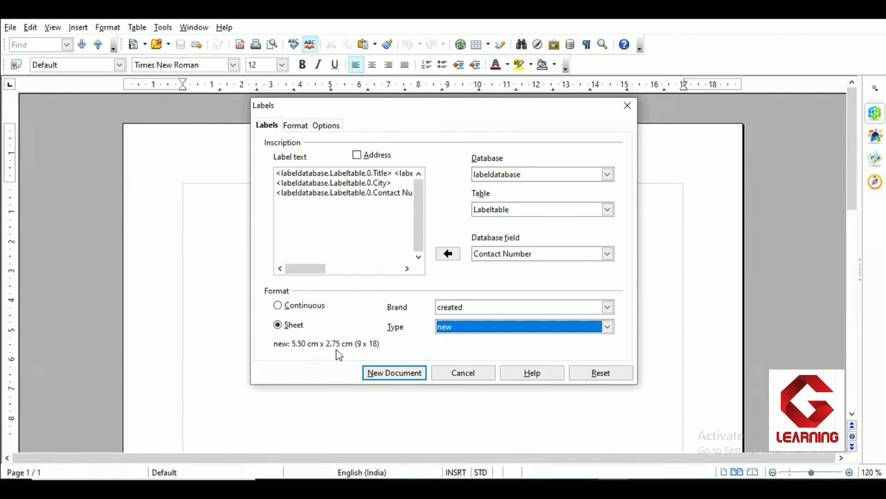
click(501, 326)
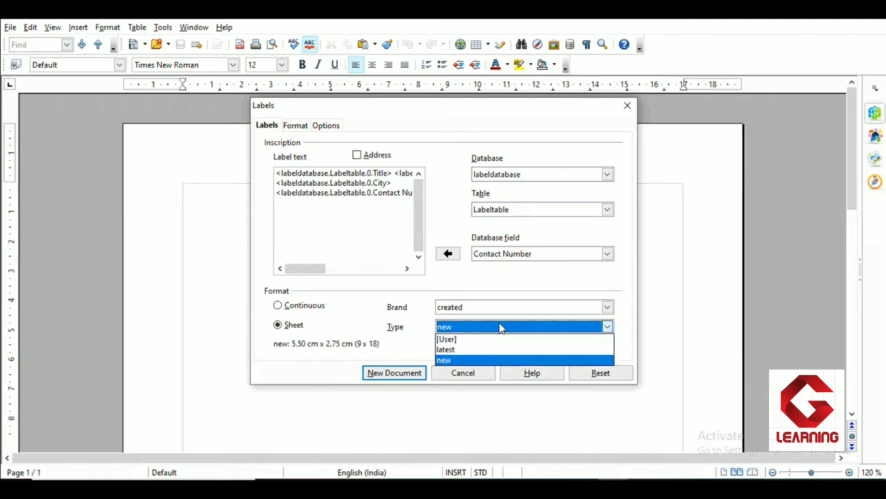
click(498, 349)
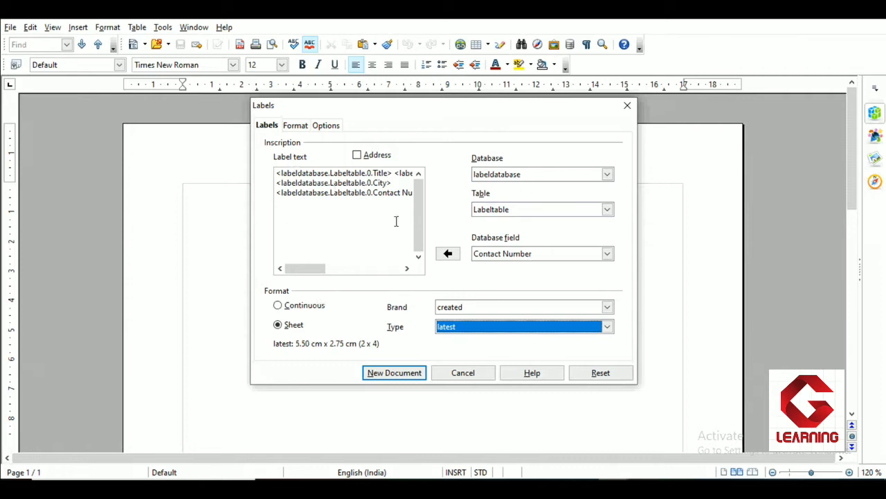
Review the pitch, size, margin, column and row settings of the selected label format
click(292, 128)
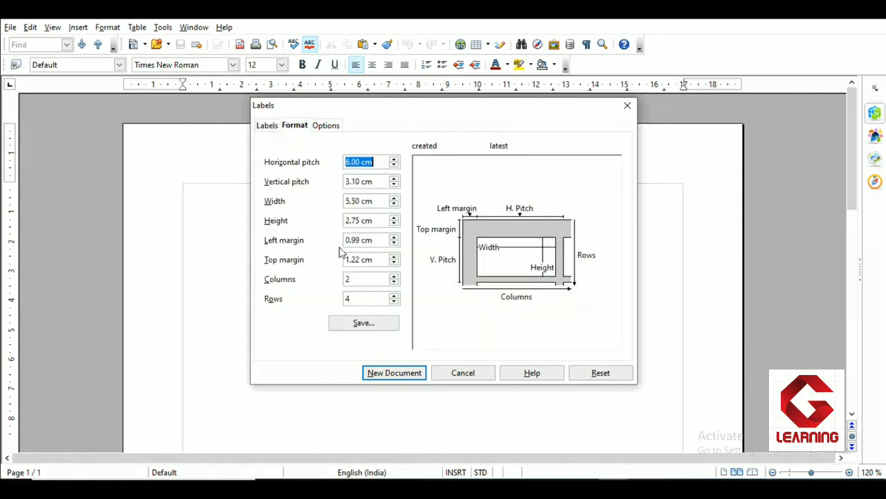
click(264, 127)
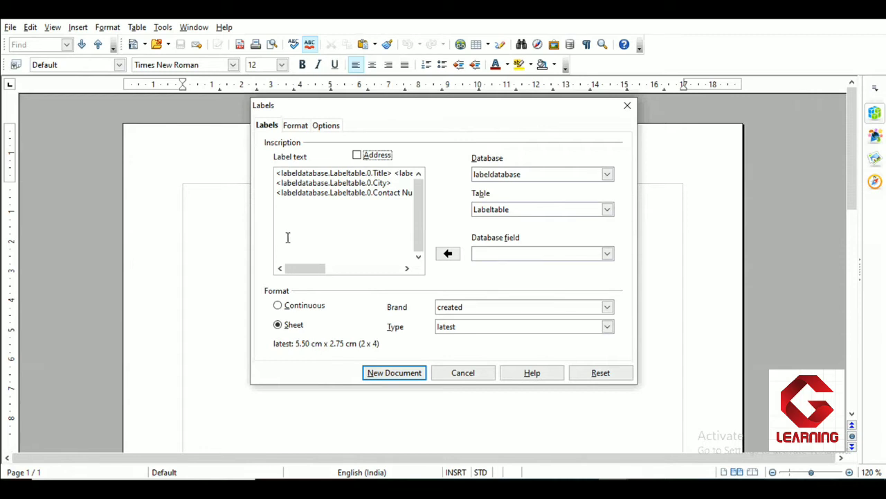
click(296, 127)
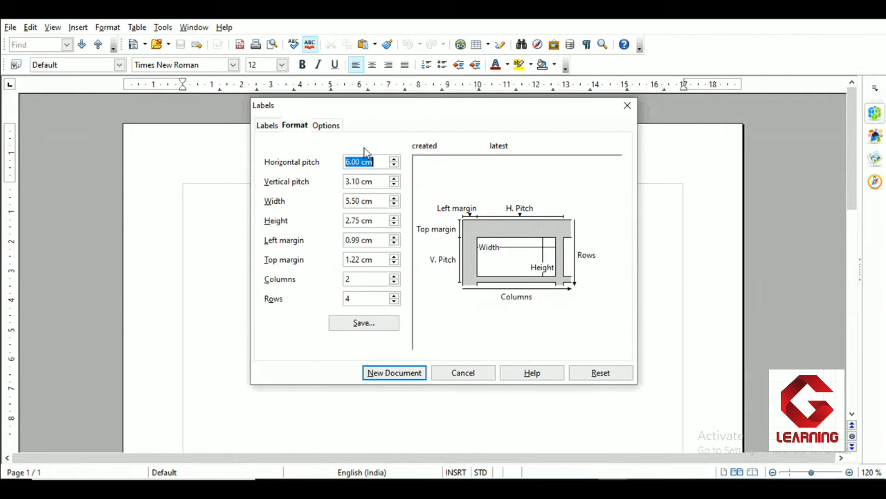
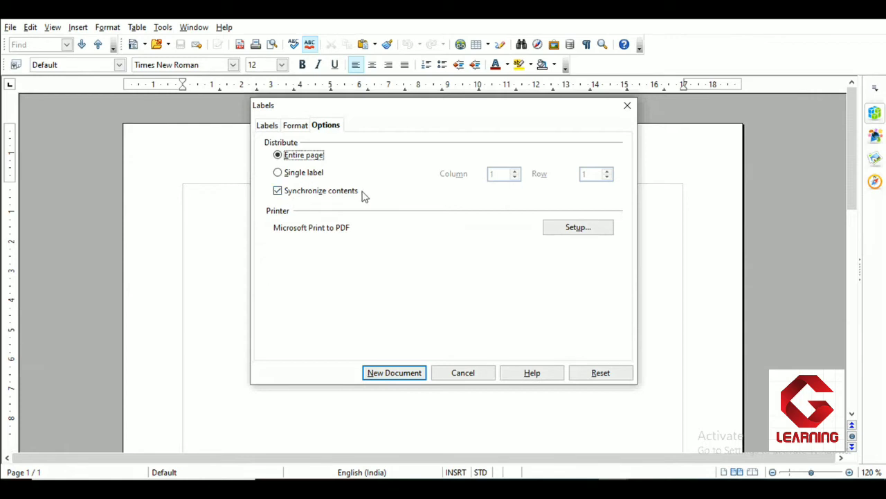
Toggle Synchronize contents off and back on, and create the new label document
click(278, 191)
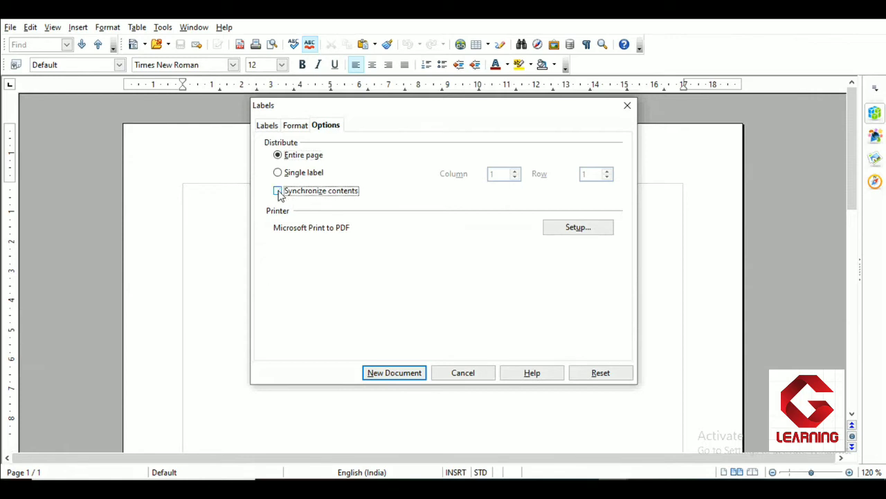
click(278, 192)
click(290, 129)
click(264, 130)
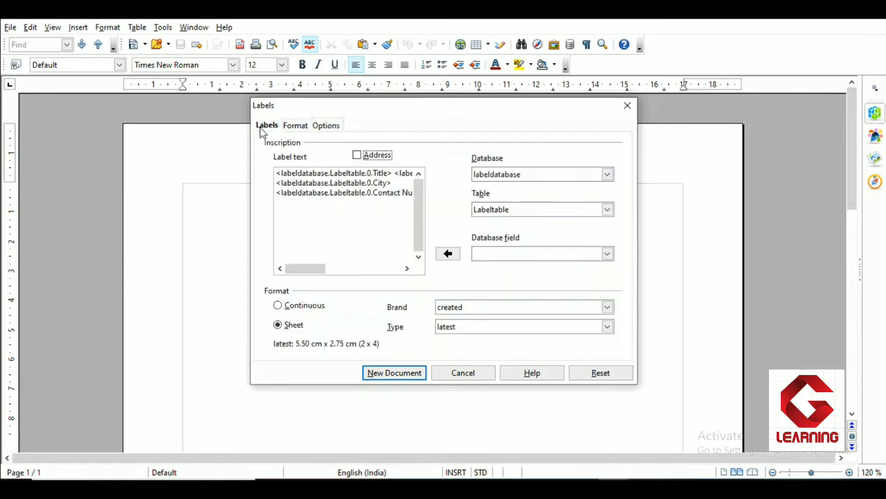
click(401, 375)
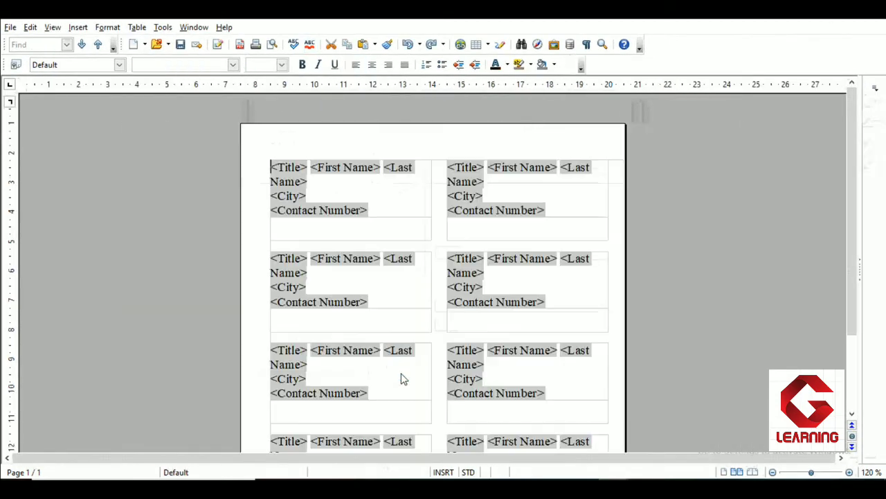
Examine how the database fields are laid out across the labels on the generated sheet
scroll(413, 314, down, 3)
scroll(413, 325, up, 3)
scroll(316, 263, down, 2)
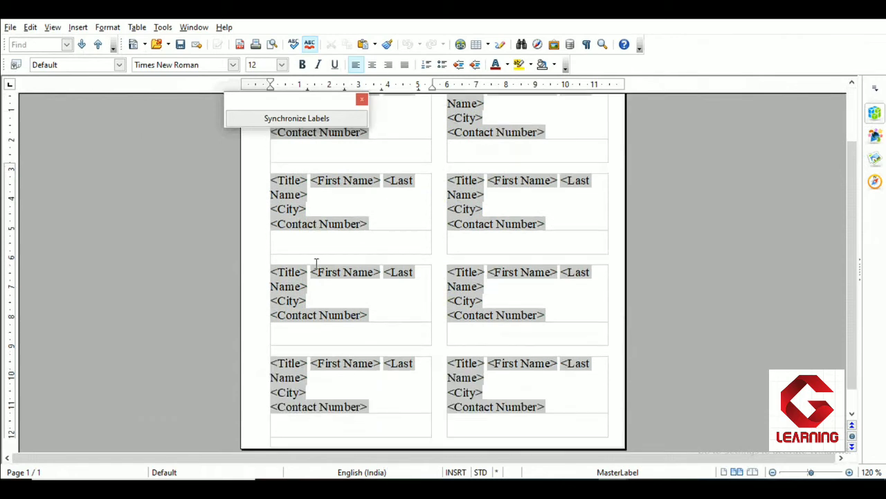
scroll(319, 277, up, 2)
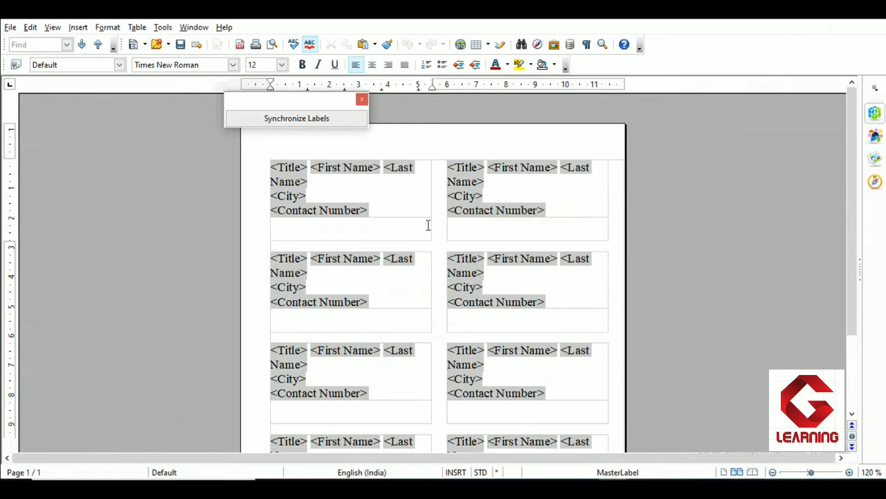
scroll(379, 315, down, 3)
scroll(379, 315, up, 5)
Format all the field text in the first label with the Algerian font at size 10.5
click(283, 166)
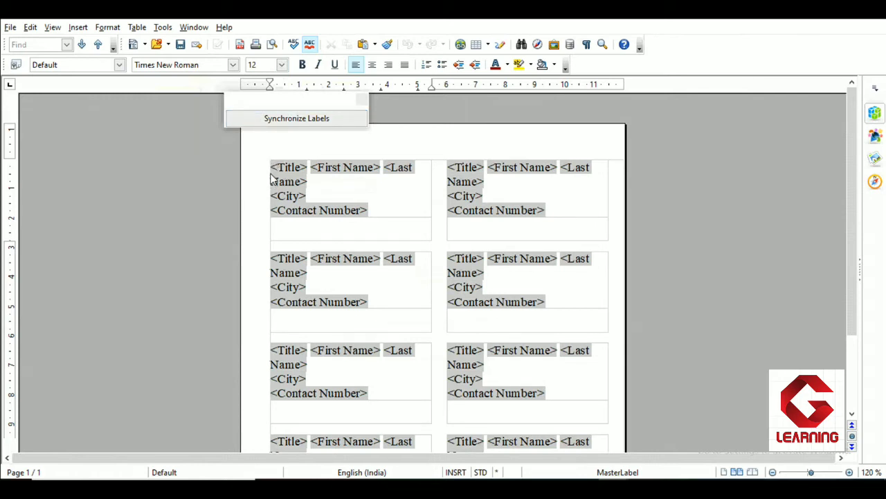
drag(272, 166, 377, 211)
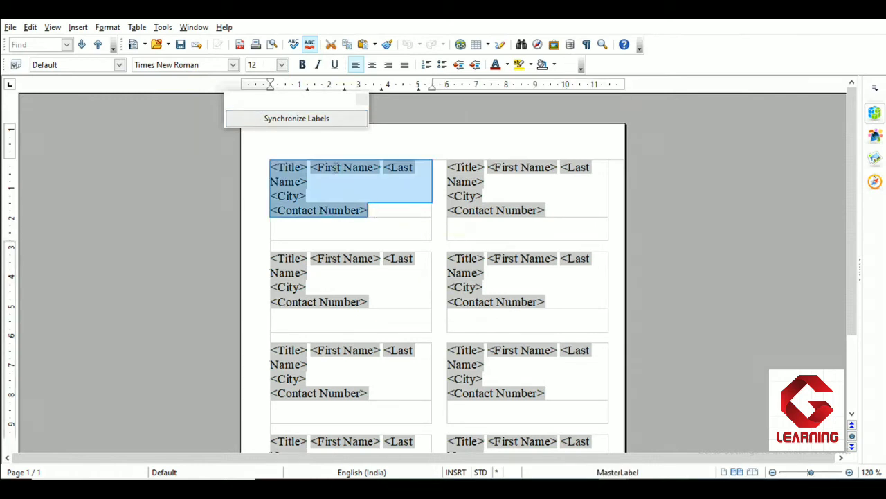
click(233, 64)
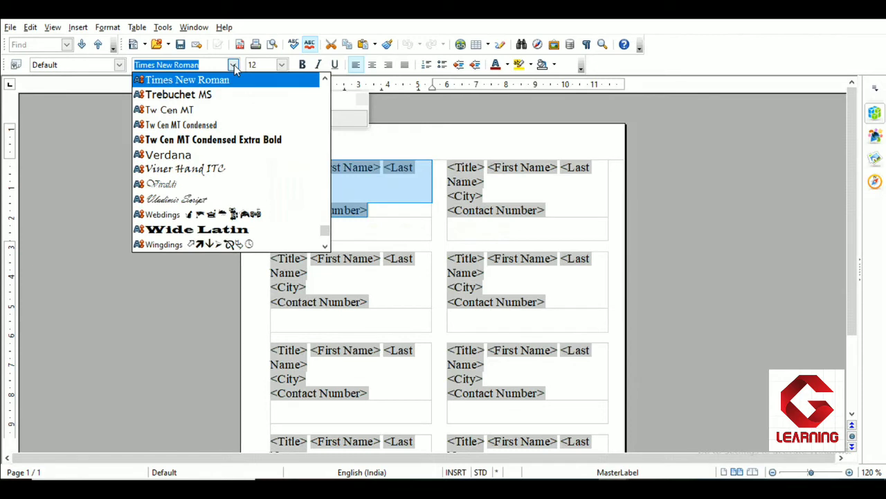
text(Algerian)
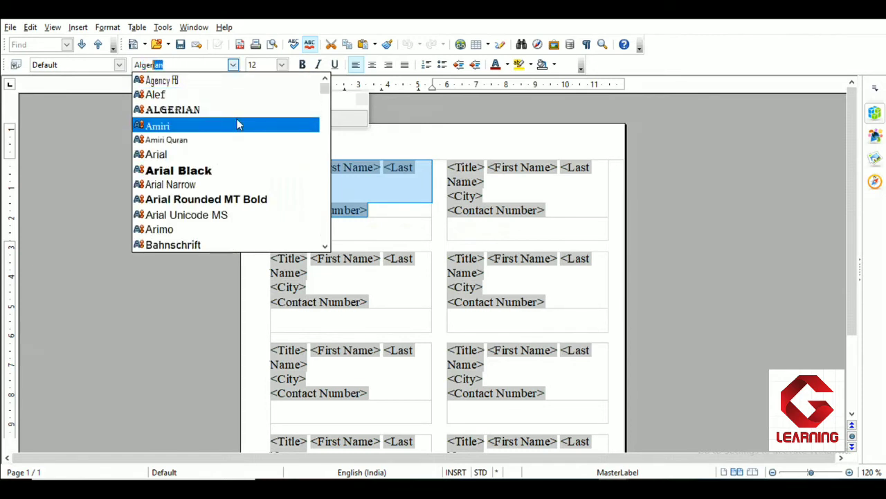
click(234, 112)
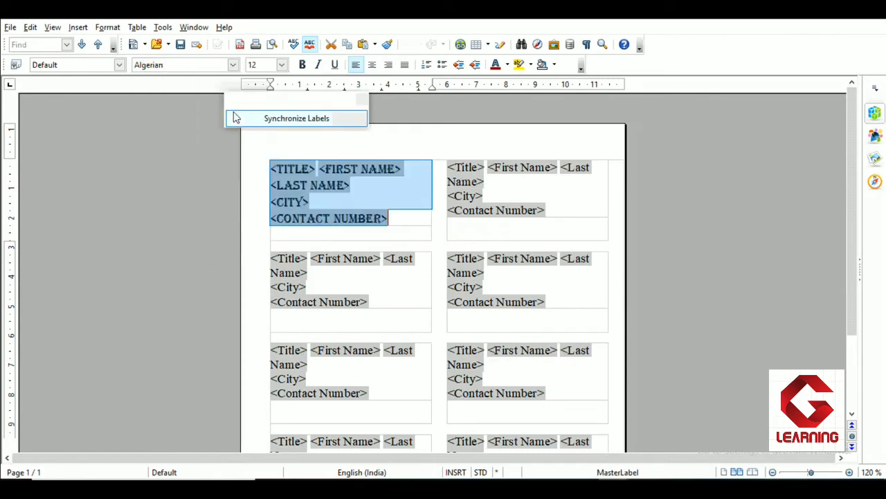
click(282, 64)
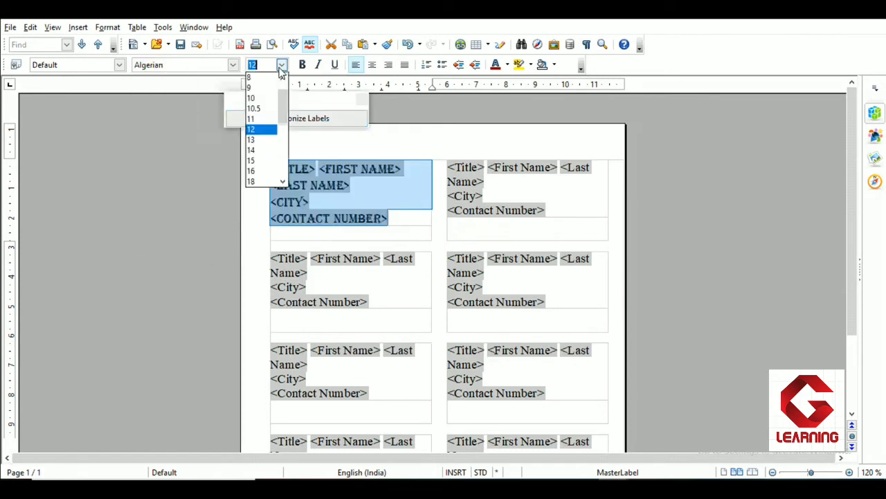
click(261, 108)
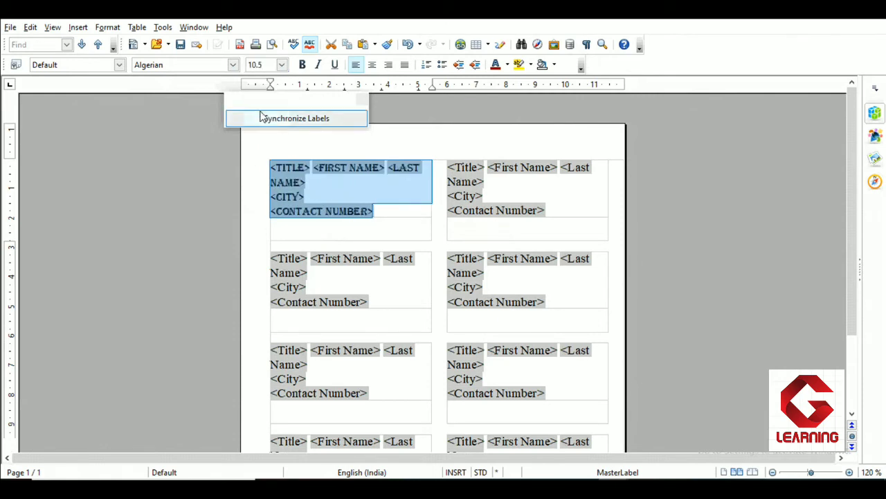
click(254, 193)
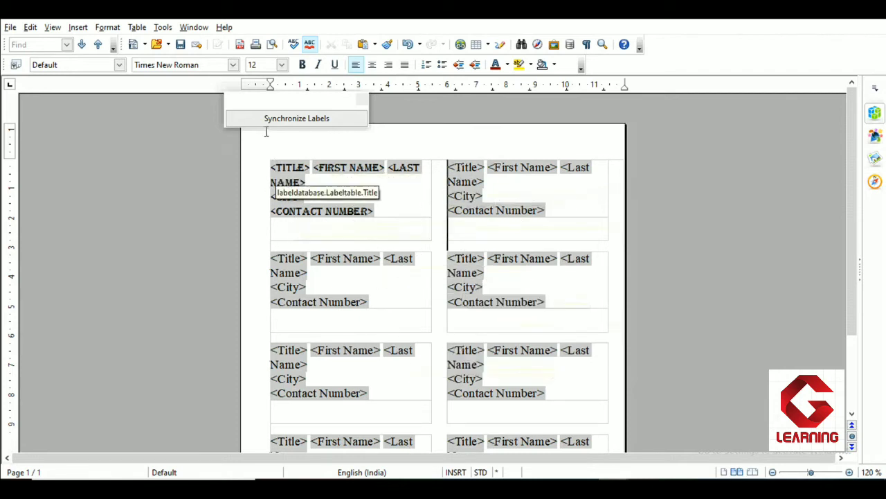
Synchronize the labels so the first label's formatting is applied to the whole sheet, and check the sheet
click(336, 122)
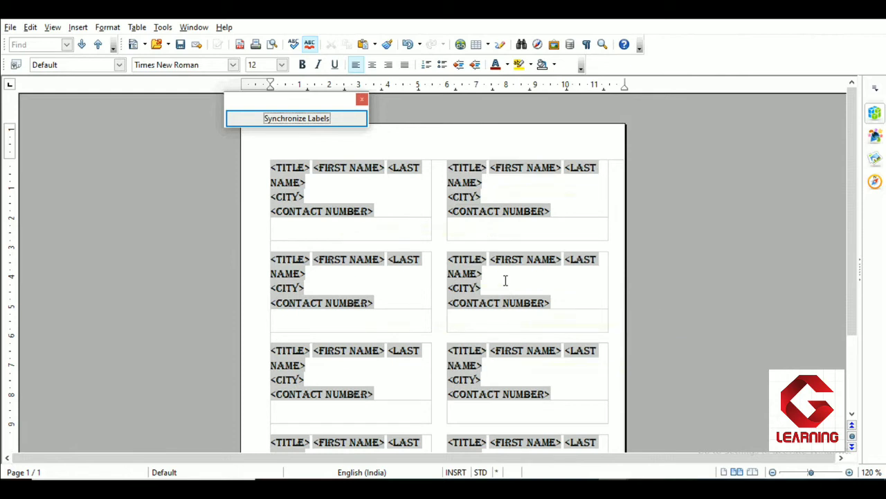
scroll(342, 277, down, 2)
scroll(342, 277, up, 2)
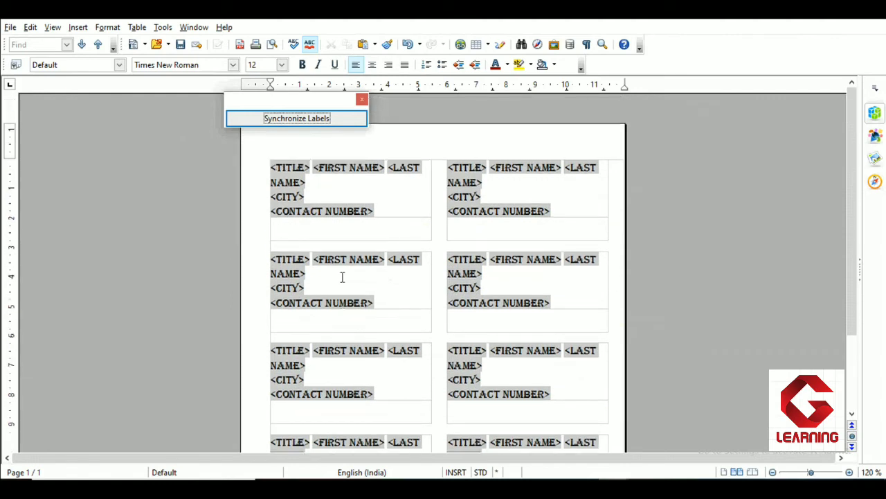
Start printing the labels as a form letter and look through the database records in the Mail Merge dialog
key(ctrl+p)
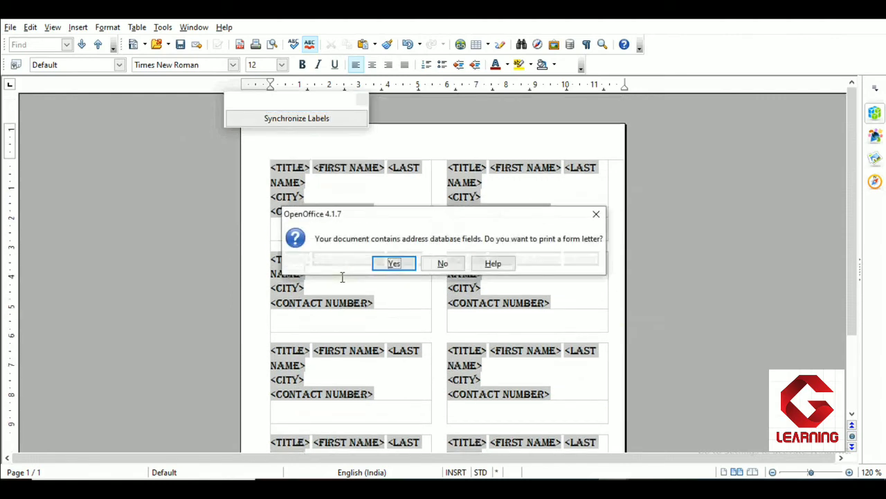
click(392, 267)
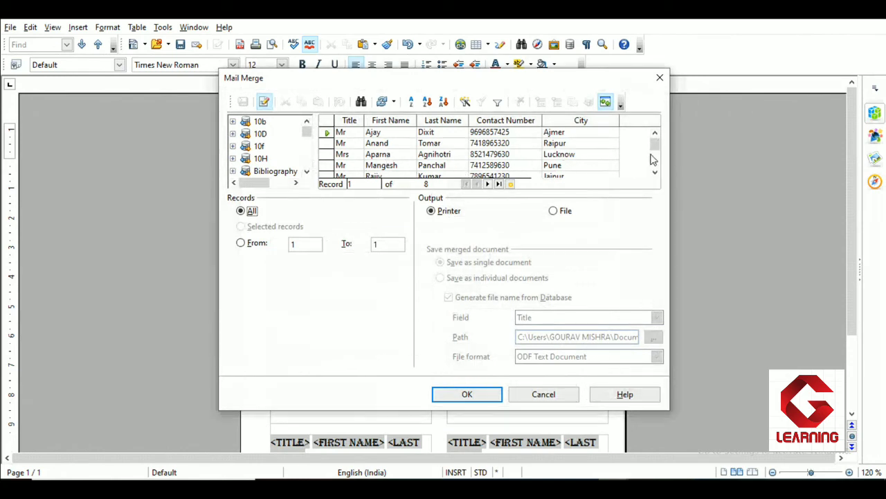
drag(655, 147, 654, 152)
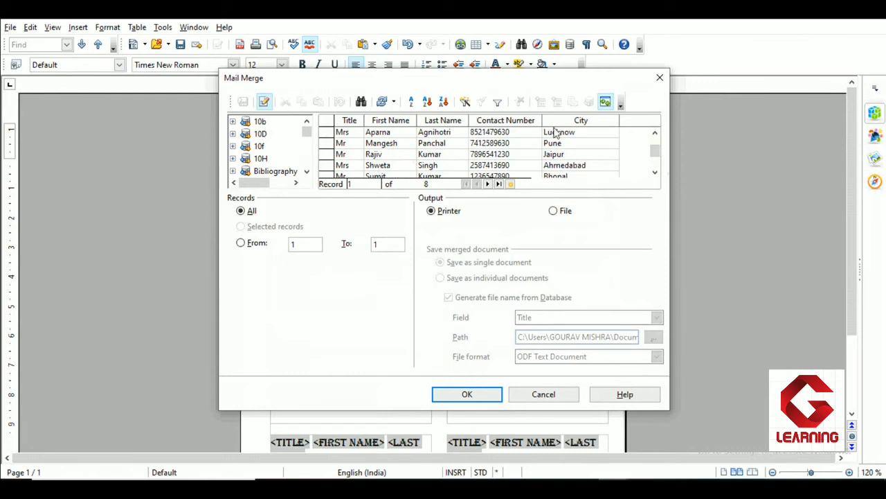
mouse_move(661, 152)
mouse_down()
mouse_move(655, 166)
mouse_move(655, 145)
mouse_move(659, 168)
mouse_move(659, 147)
mouse_up()
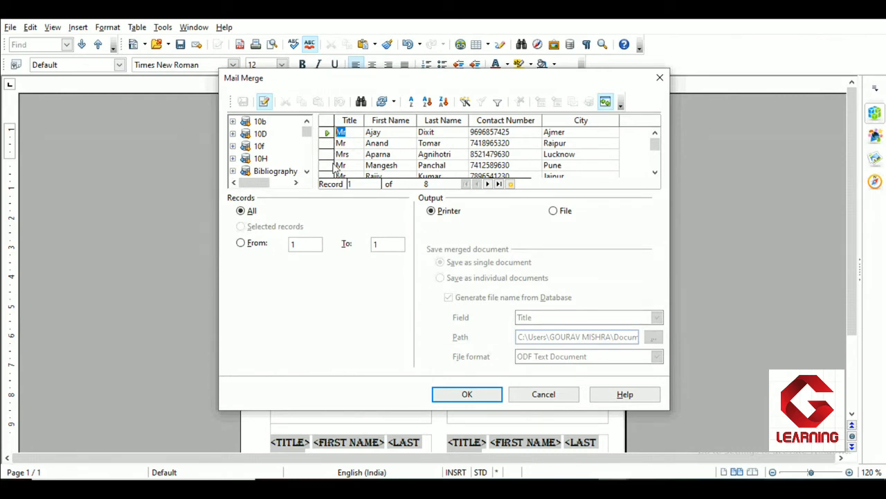
mouse_move(655, 144)
mouse_down()
mouse_move(656, 174)
mouse_move(655, 144)
mouse_up()
Select the first four records for the mail merge, and clear that selection
click(326, 131)
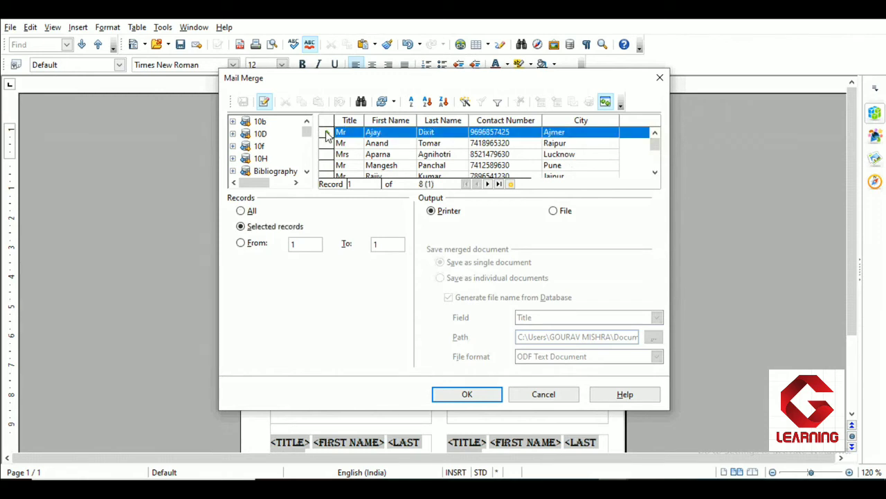
shift+click(326, 165)
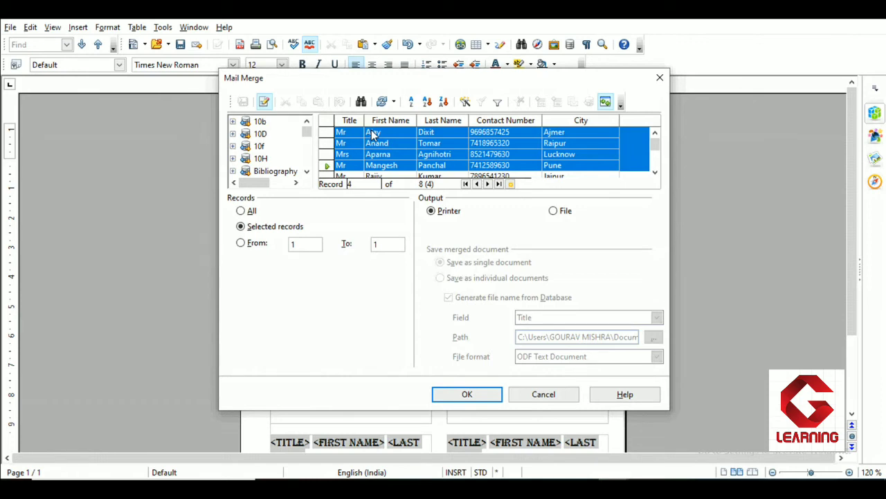
click(633, 158)
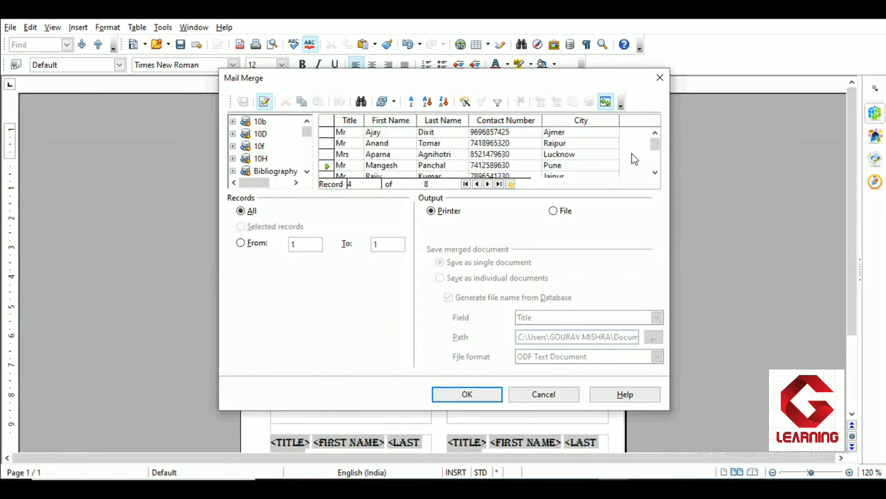
Try to select the second and seventh records, Raipur and Bhopal, for the mail merge
click(329, 145)
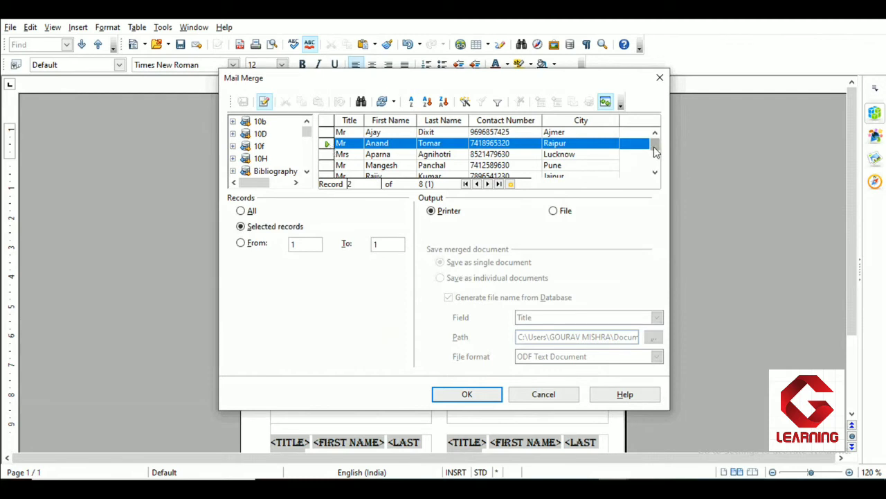
drag(656, 151, 657, 174)
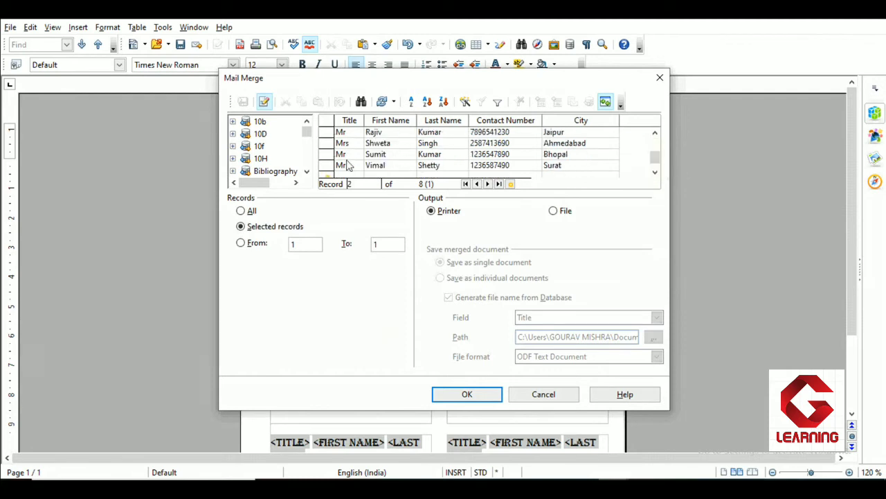
click(328, 155)
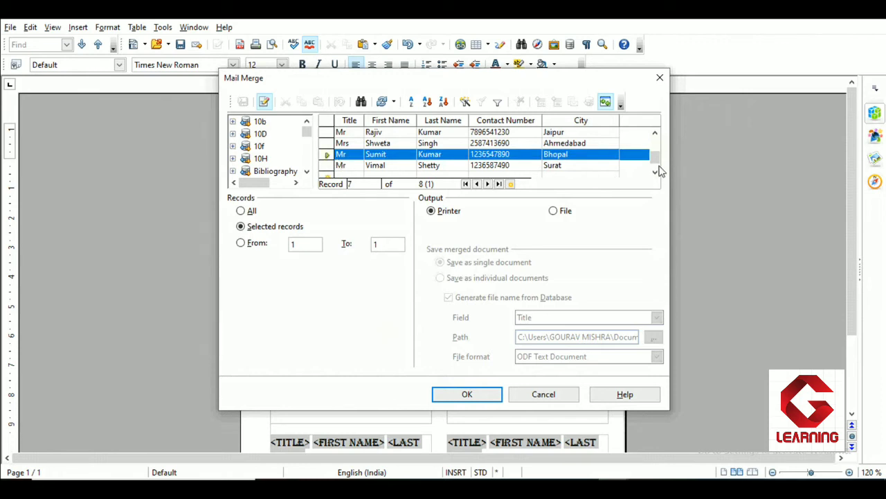
drag(657, 170, 656, 152)
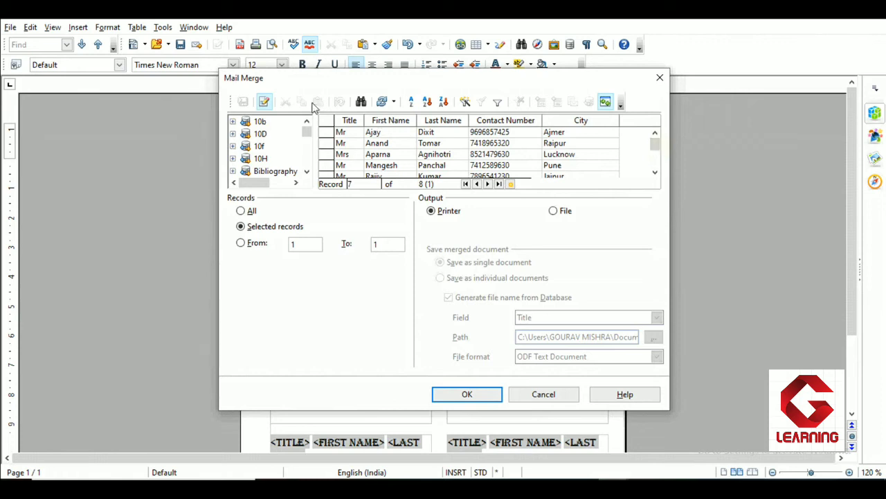
Select the non-adjacent Raipur and Bhopal records together for the mail merge, and clear that selection so all records are used
click(326, 142)
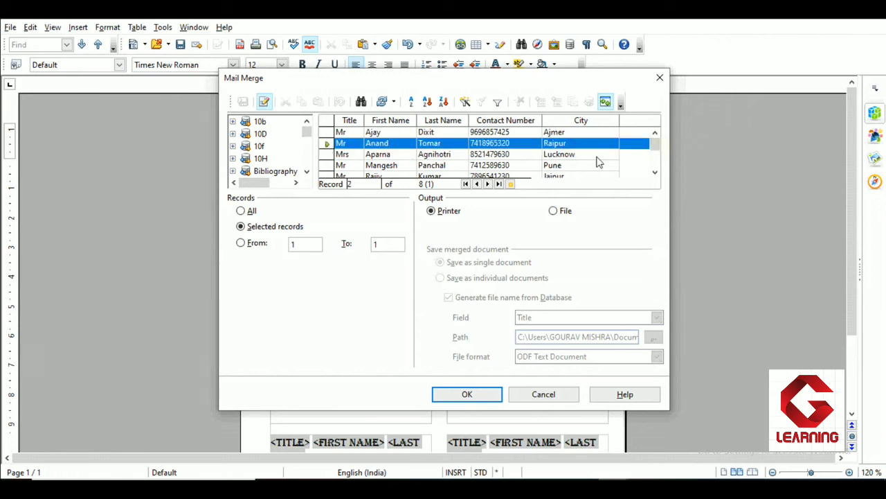
drag(655, 154, 653, 165)
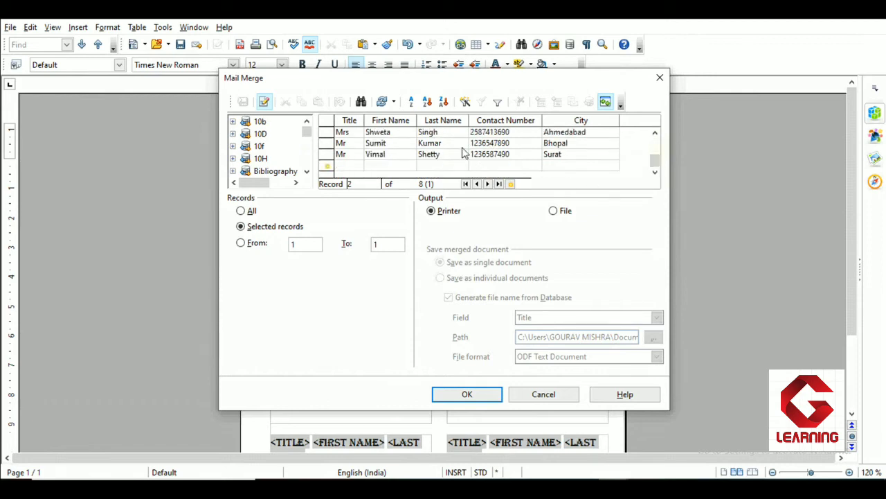
click(329, 146)
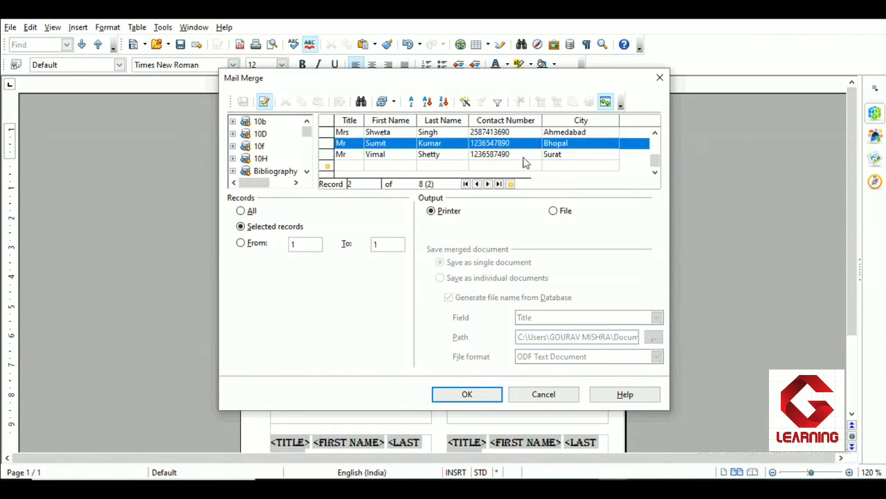
scroll(524, 161, up, 2)
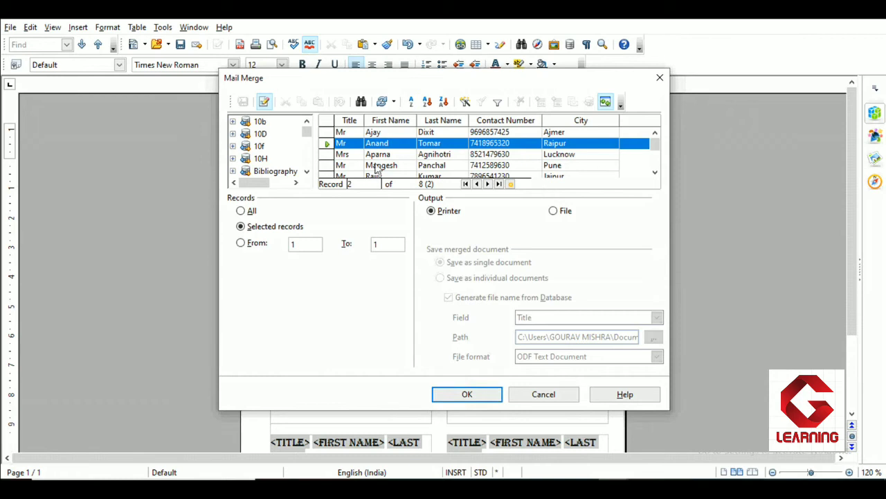
click(331, 145)
ctrl+click(641, 145)
drag(655, 144, 569, 170)
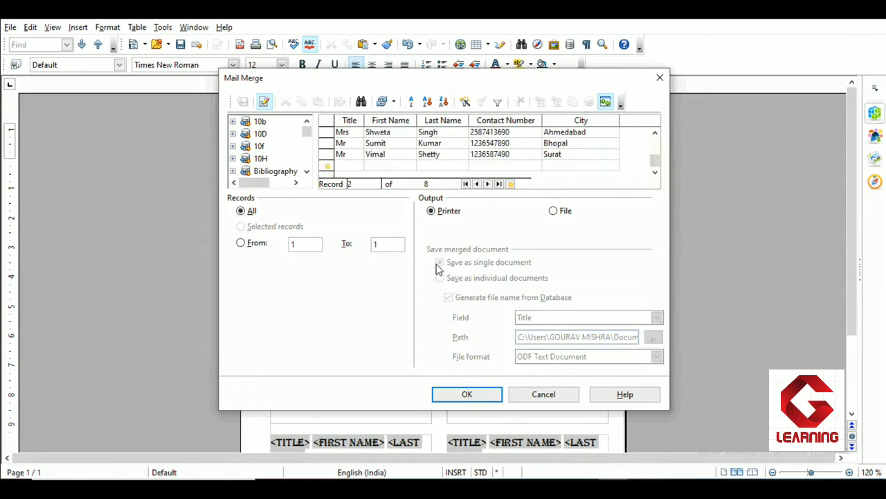
Print the merged labels for all records with Microsoft Print to PDF, saving the output on the Desktop as labeldemo
click(467, 394)
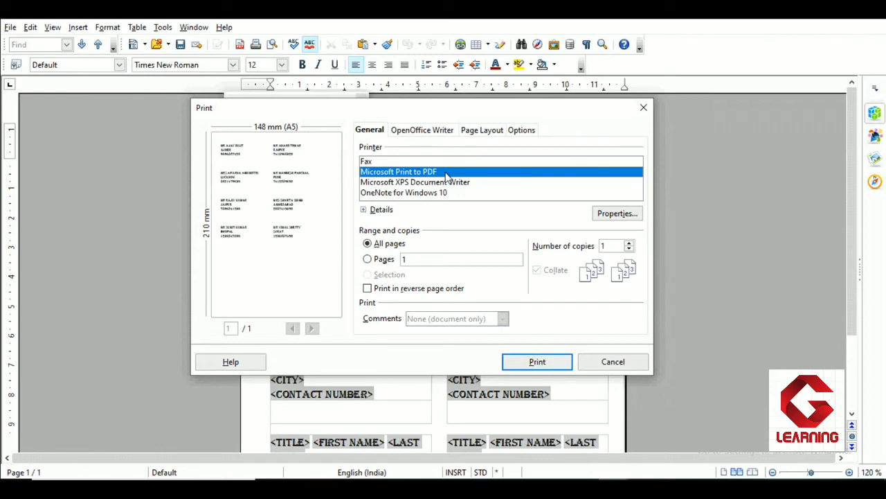
click(525, 361)
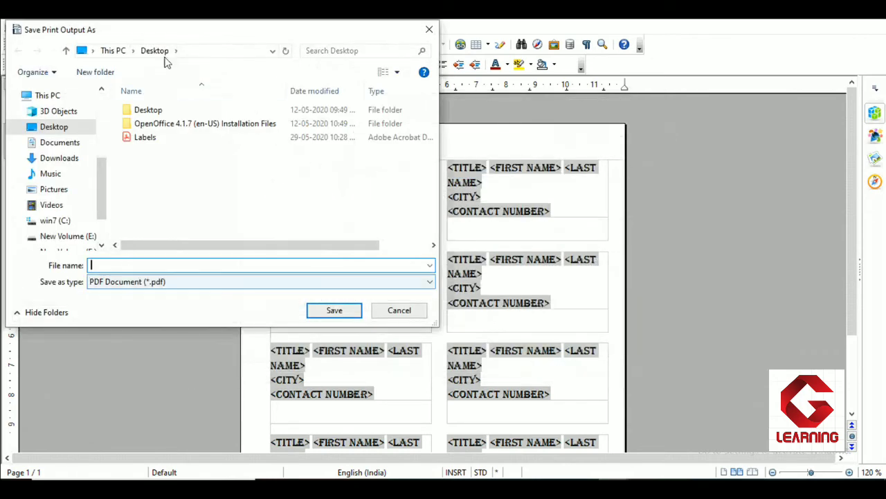
drag(161, 37, 198, 38)
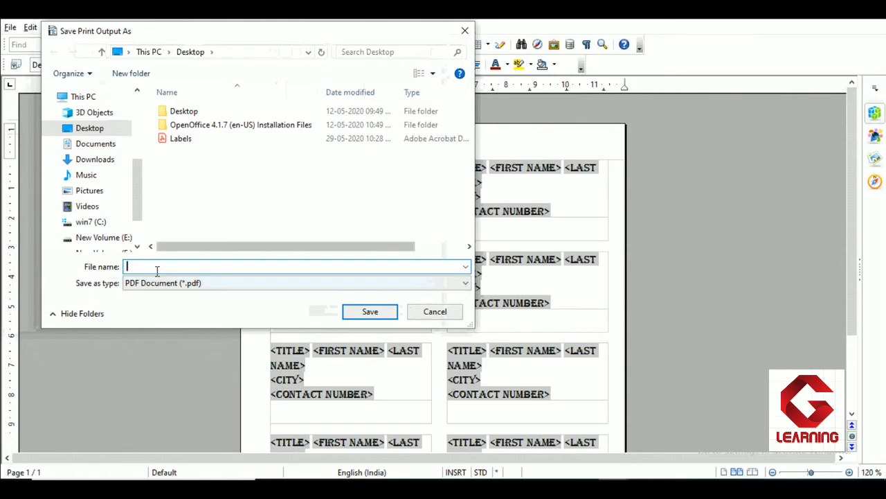
text(labeldemo)
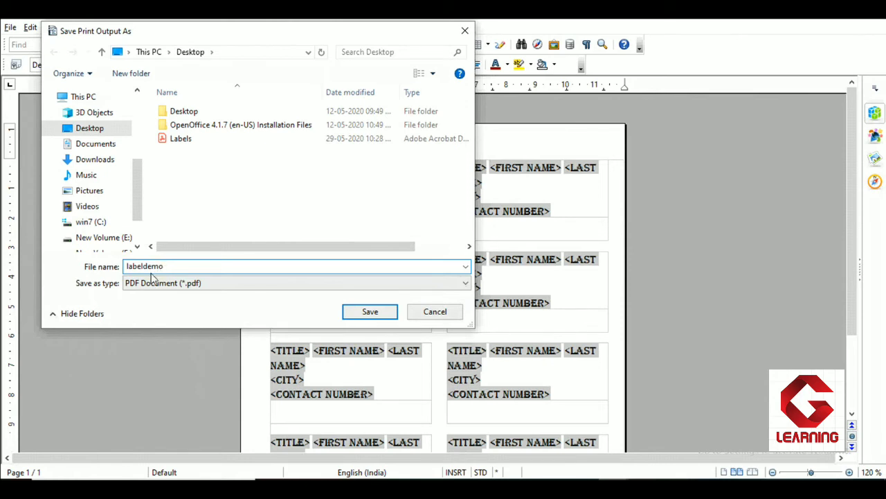
click(353, 316)
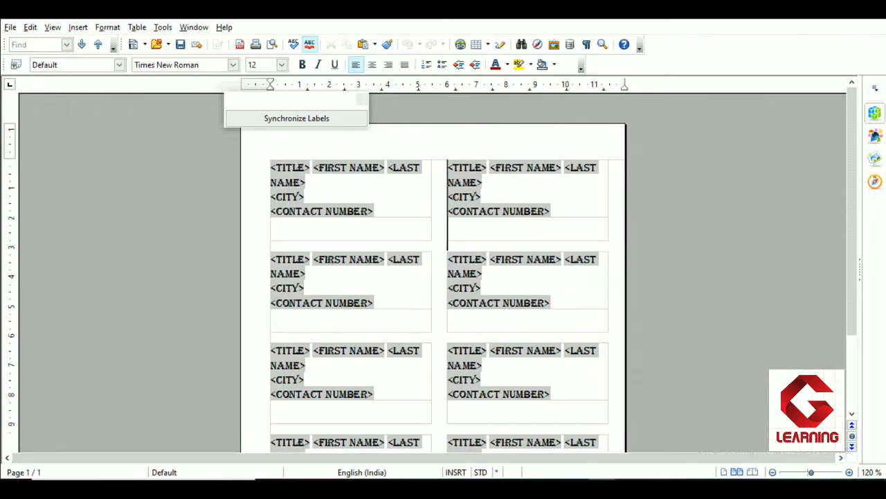
Open the labeldemo PDF from the desktop and look through the merged labels
key(super+d)
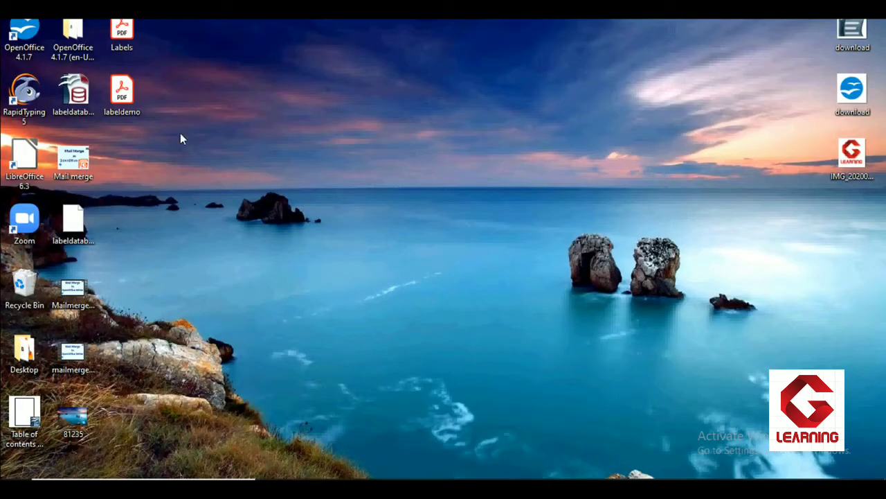
click(118, 98)
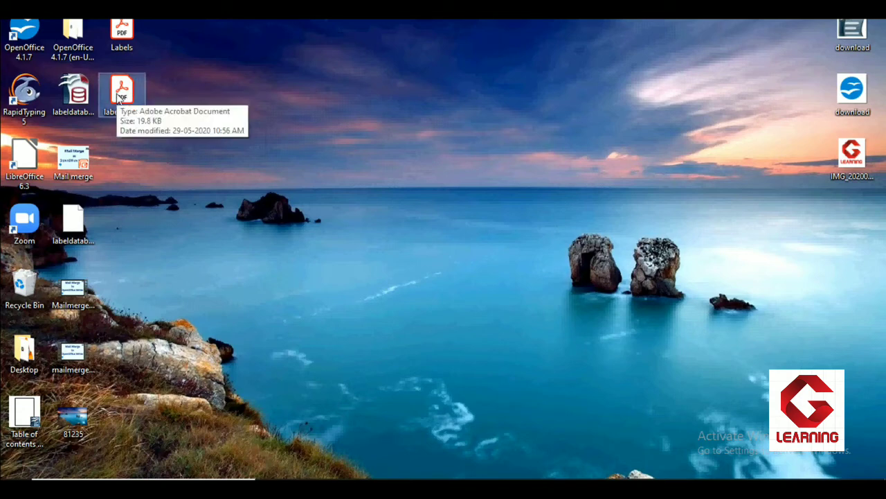
double_click(119, 97)
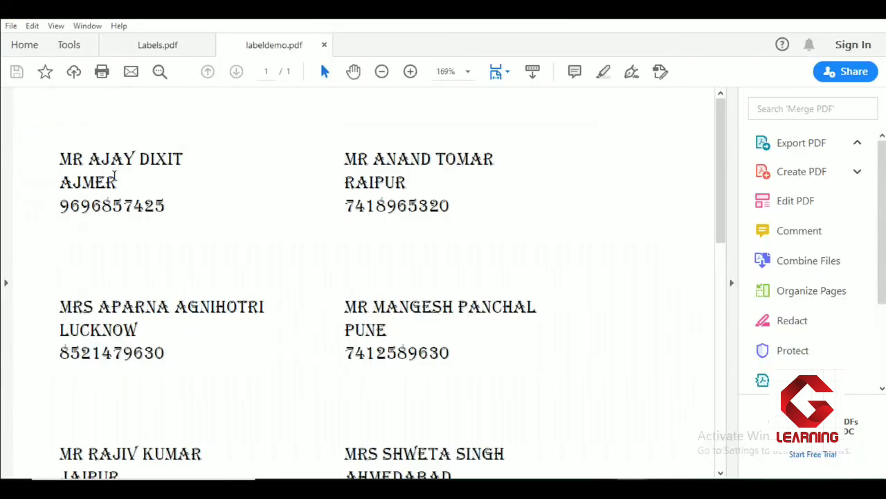
scroll(132, 283, down, 4)
scroll(146, 349, down, 3)
scroll(146, 349, up, 2)
scroll(145, 283, down, 2)
scroll(144, 281, up, 7)
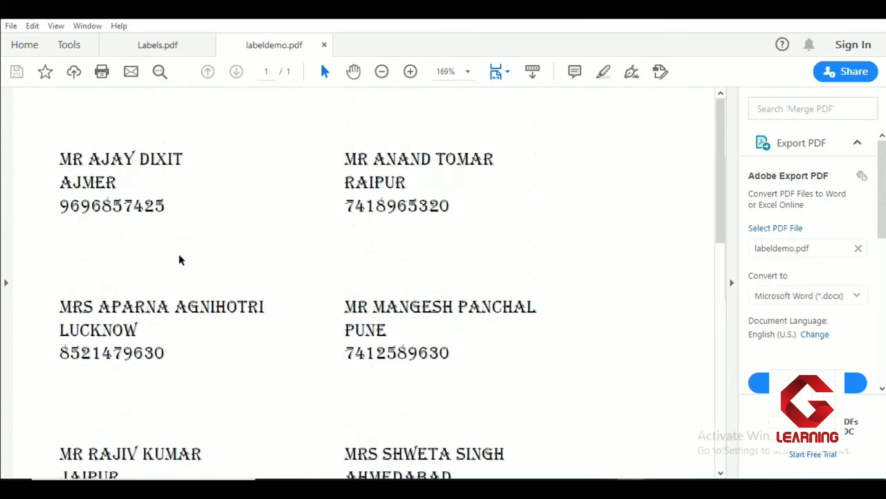
scroll(179, 260, down, 1)
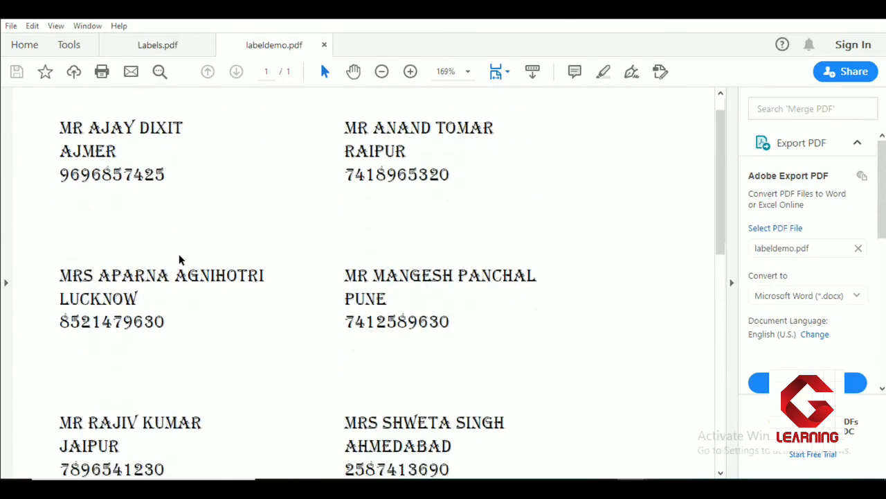
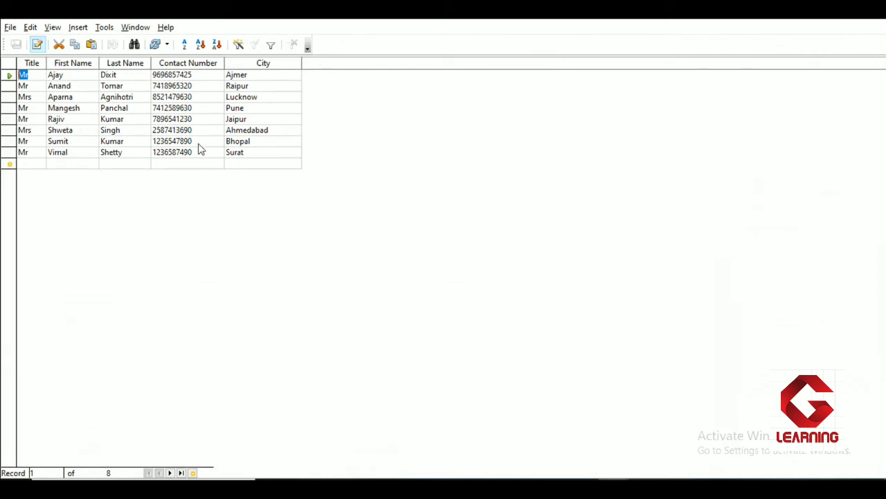
In the label database table, clear the City values Lucknow and Bhopal in the third and seventh records, and save the changes
click(265, 99)
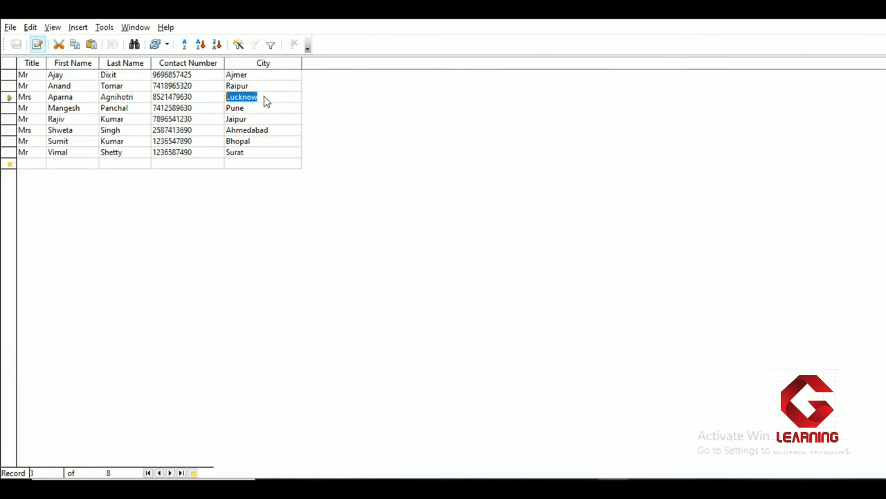
key(BackSpace)
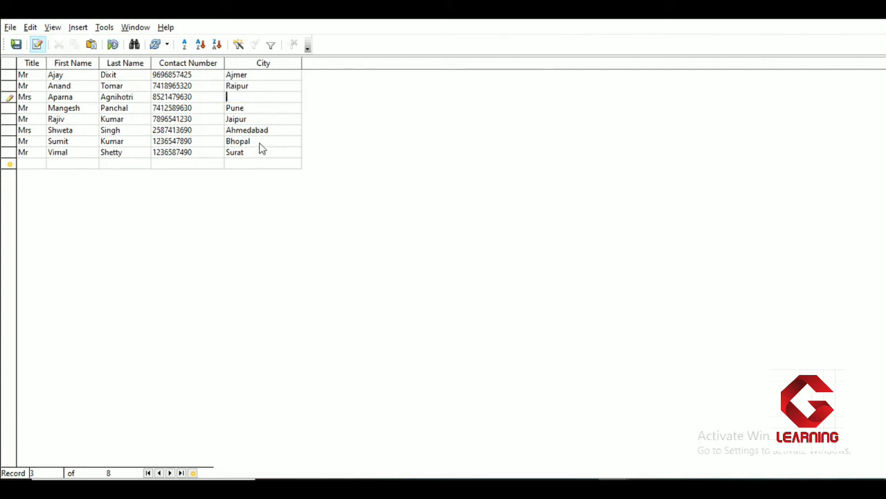
click(260, 144)
key(BackSpace)
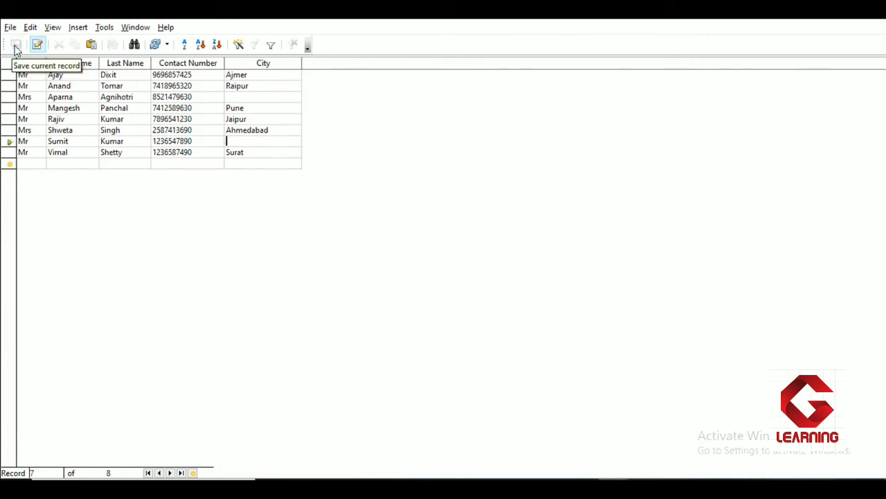
click(15, 45)
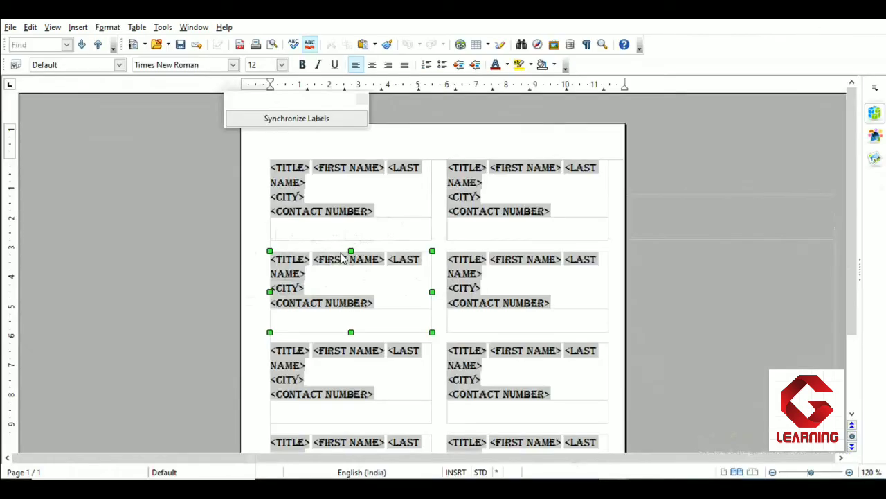
Return to the label sheet, mail merge all the updated records and print them with Microsoft Print to PDF as labeldemo1
click(379, 216)
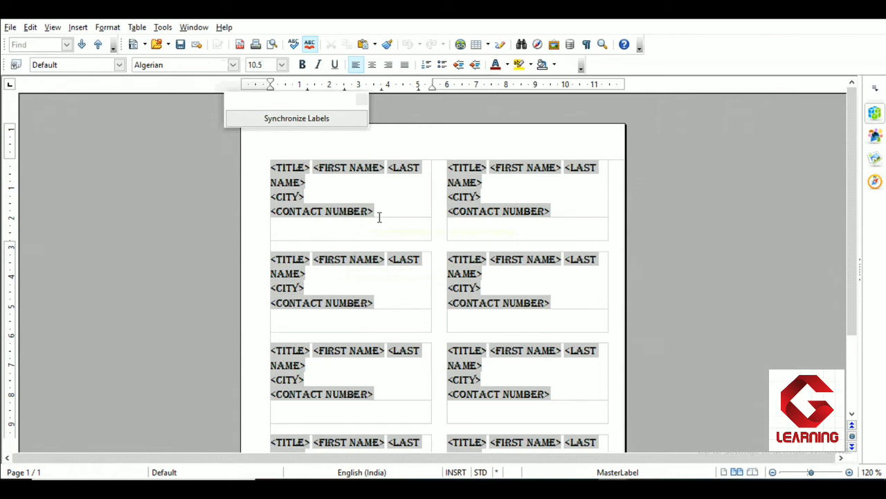
key(ctrl+p)
key(Return)
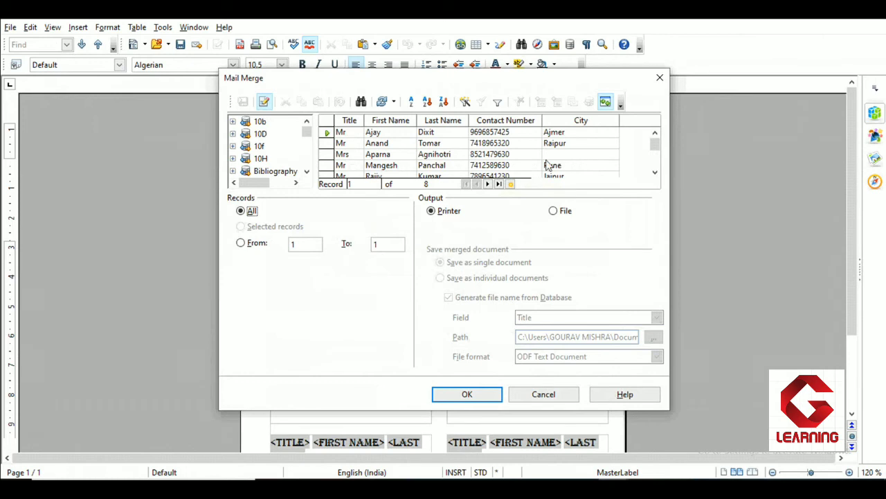
drag(655, 143, 656, 161)
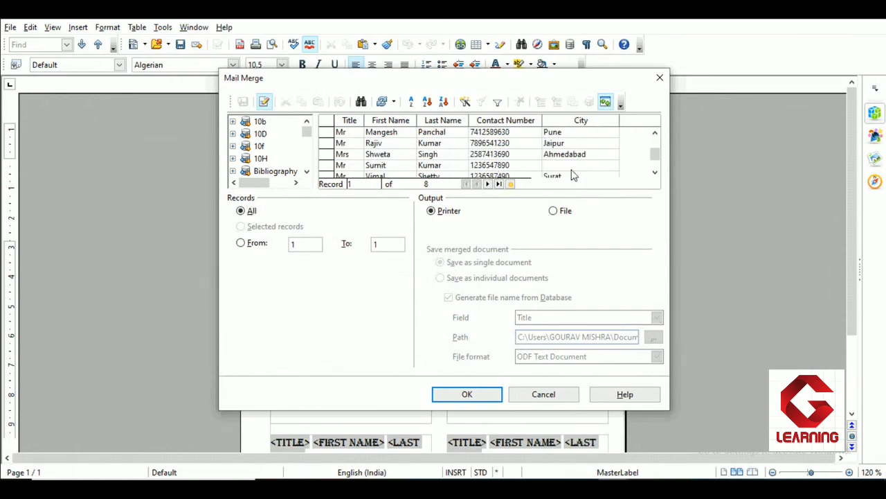
click(446, 397)
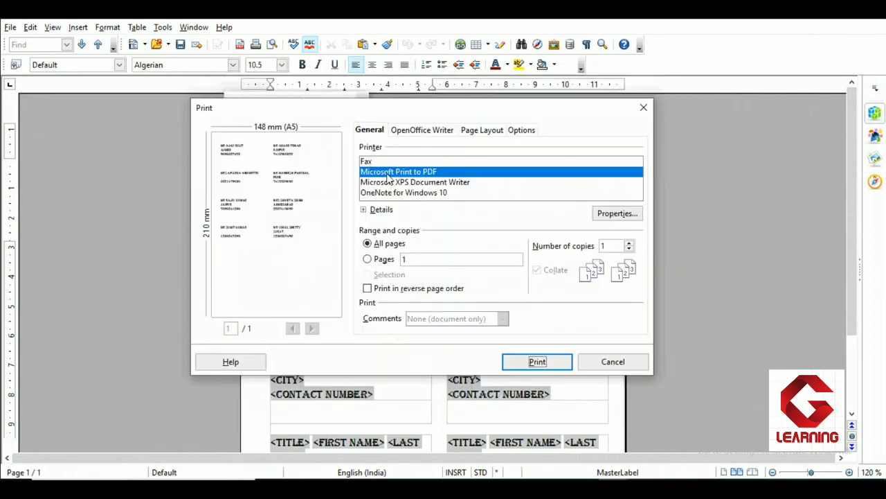
click(527, 363)
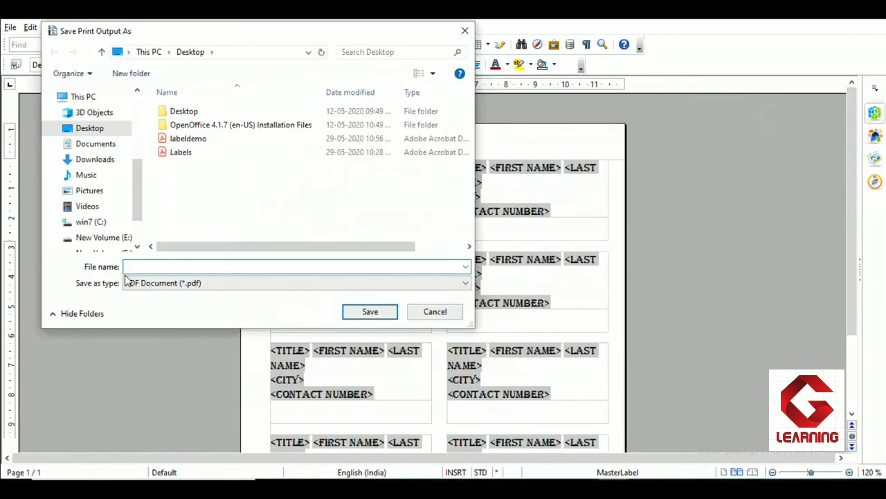
text(labeldemo1)
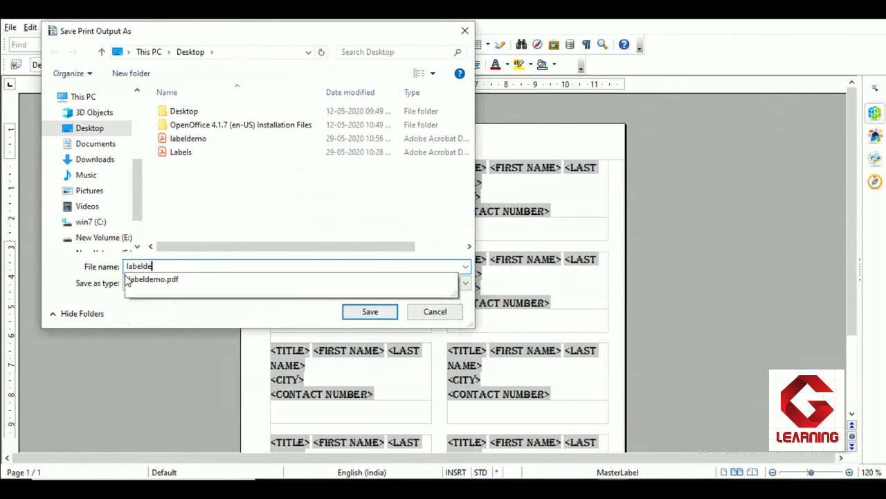
click(370, 311)
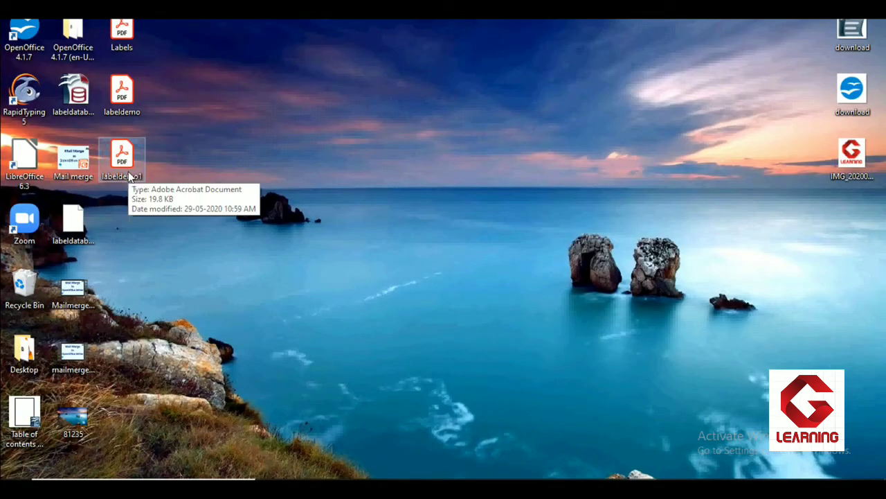
Open the labeldemo1 PDF and examine how the labels with an empty City field are laid out
double_click(128, 171)
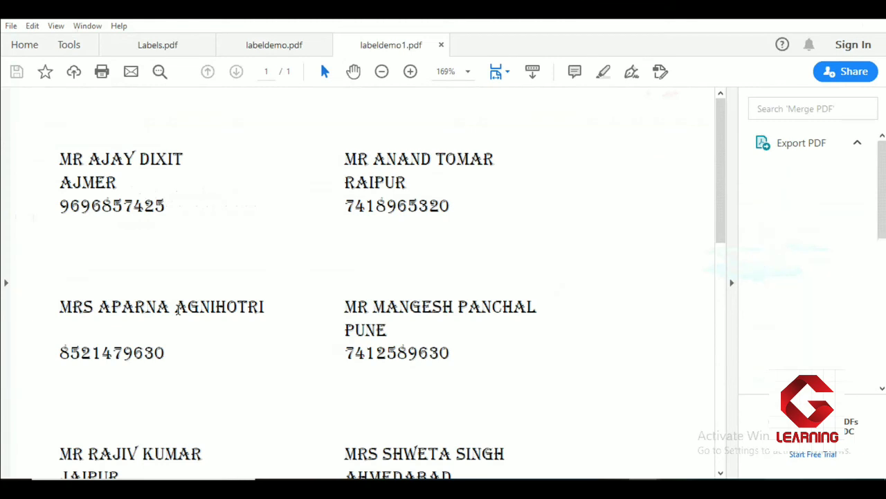
scroll(178, 310, down, 1)
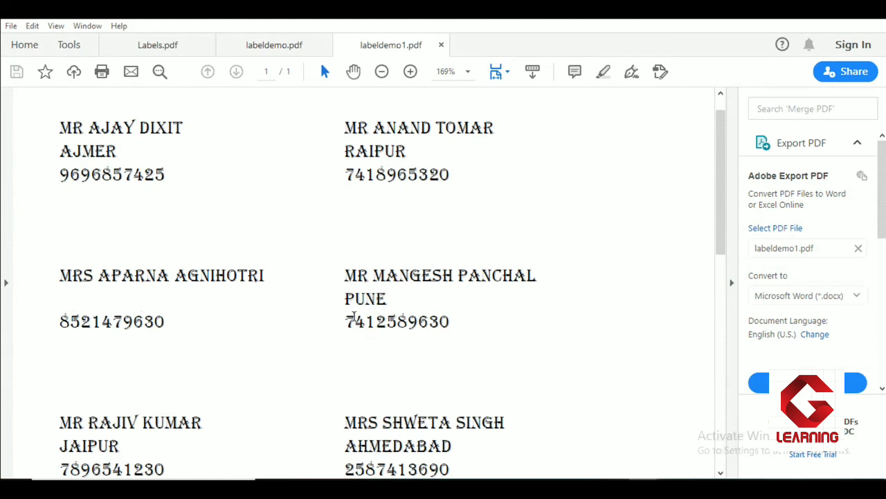
scroll(354, 318, down, 5)
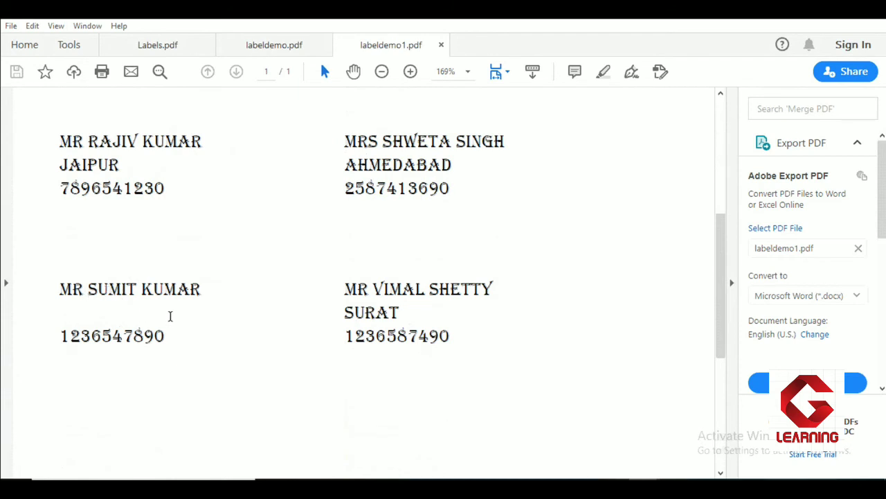
scroll(114, 325, up, 4)
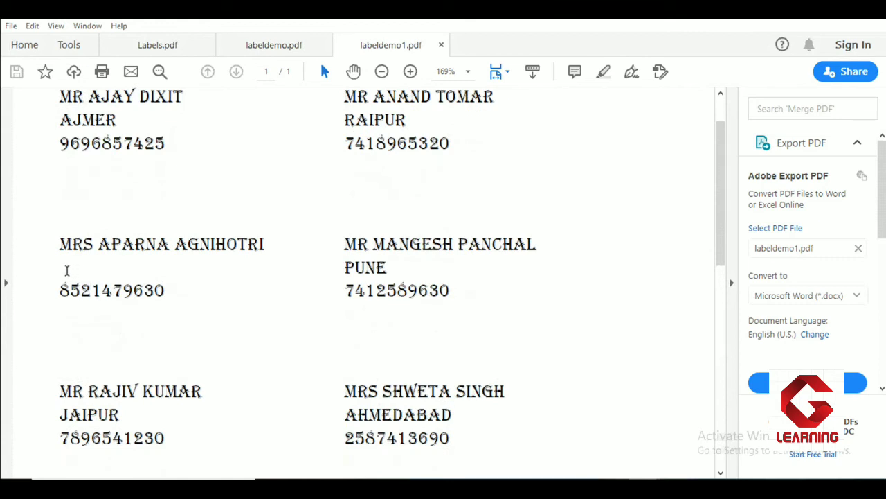
Examine the City line above the contact number in the third label of the labeldemo1 PDF
drag(62, 271, 166, 291)
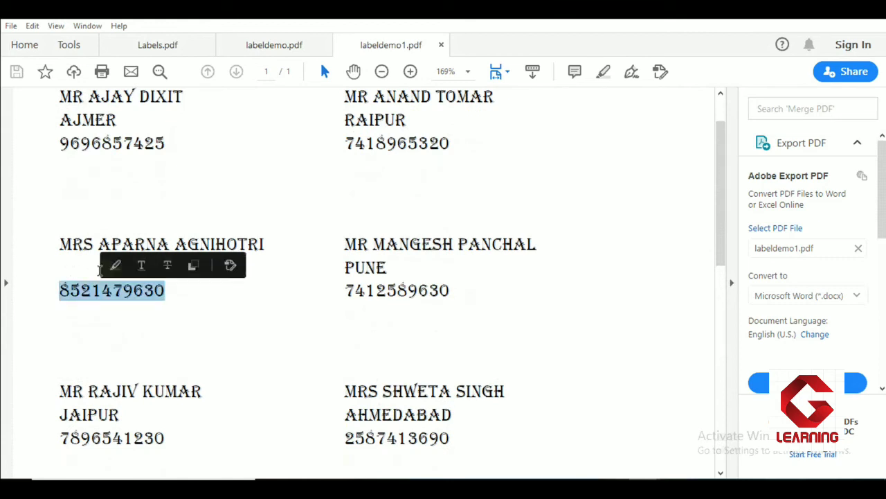
drag(73, 271, 179, 291)
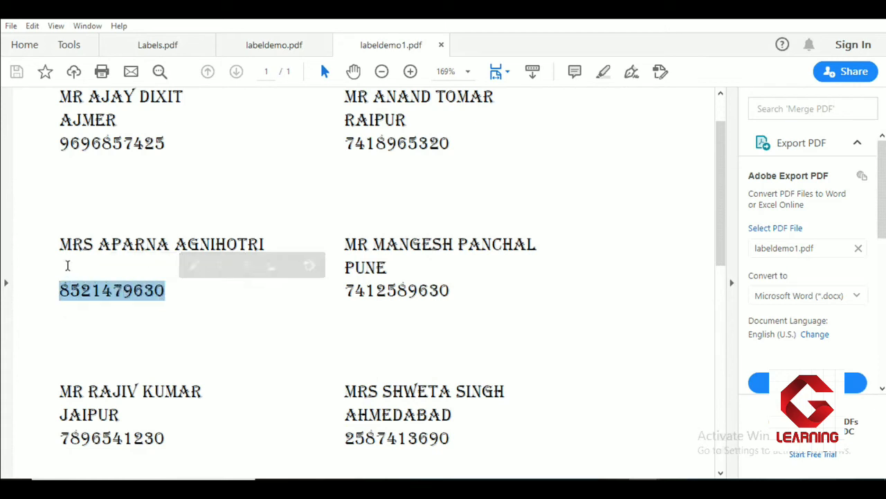
click(67, 265)
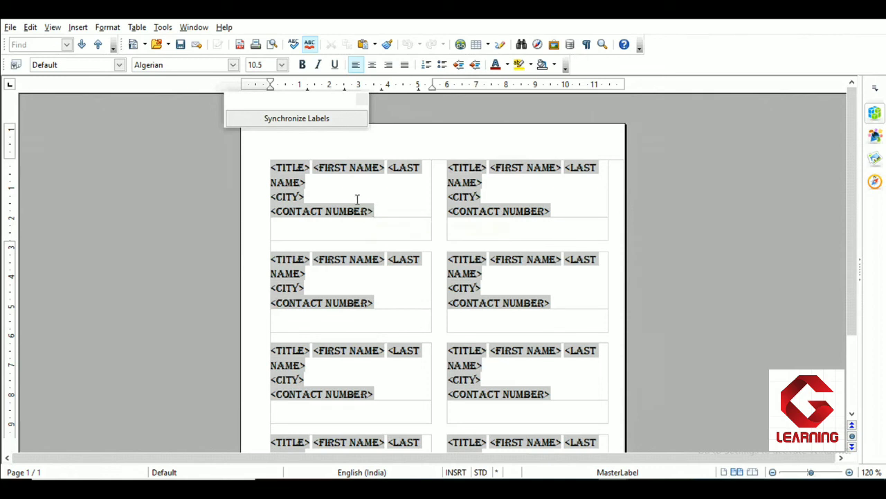
Return to the label sheet, show nonprinting characters, and delete the line breaks after the Last Name and City fields in the first label
click(587, 47)
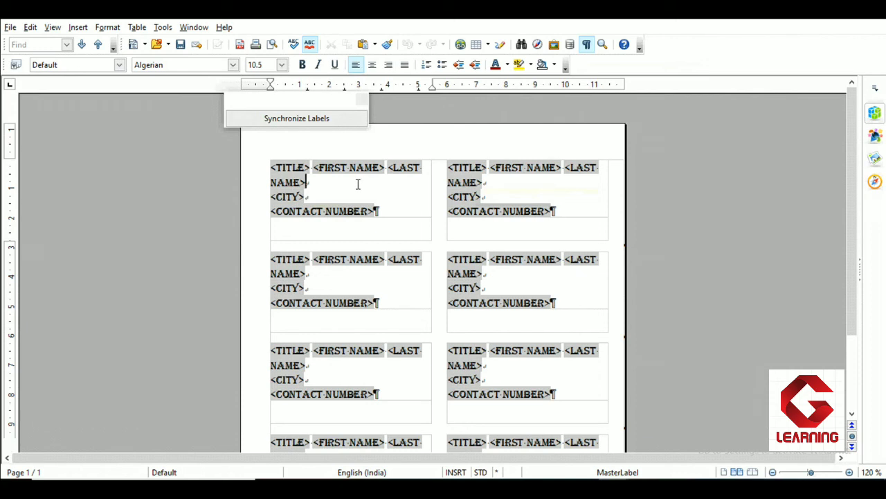
key(Delete)
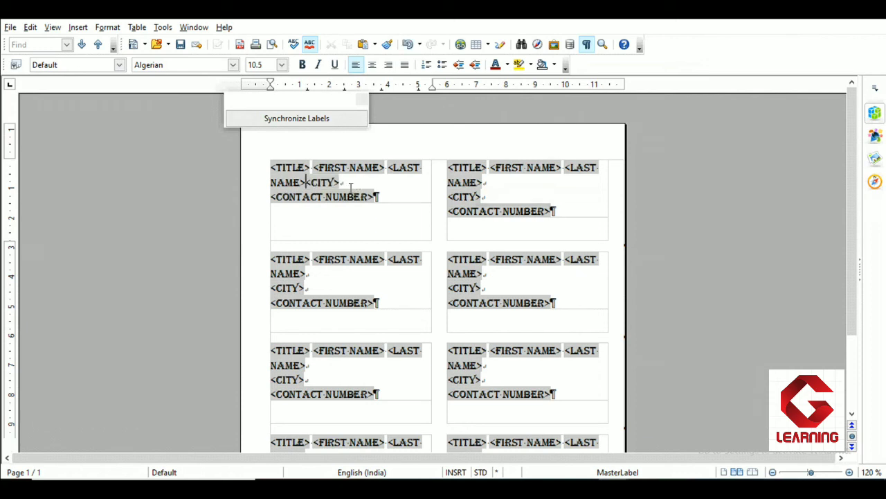
key(Delete)
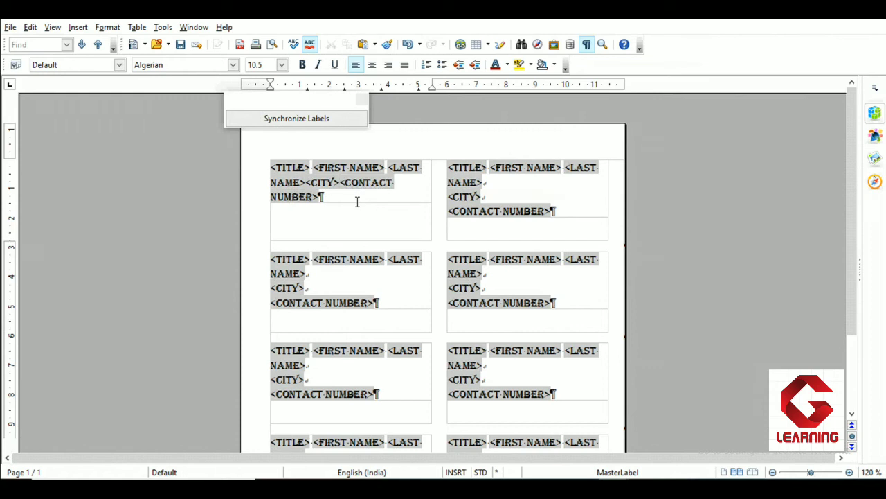
Insert paragraph breaks after the Last Name and City fields in the first label and synchronize the labels
click(308, 183)
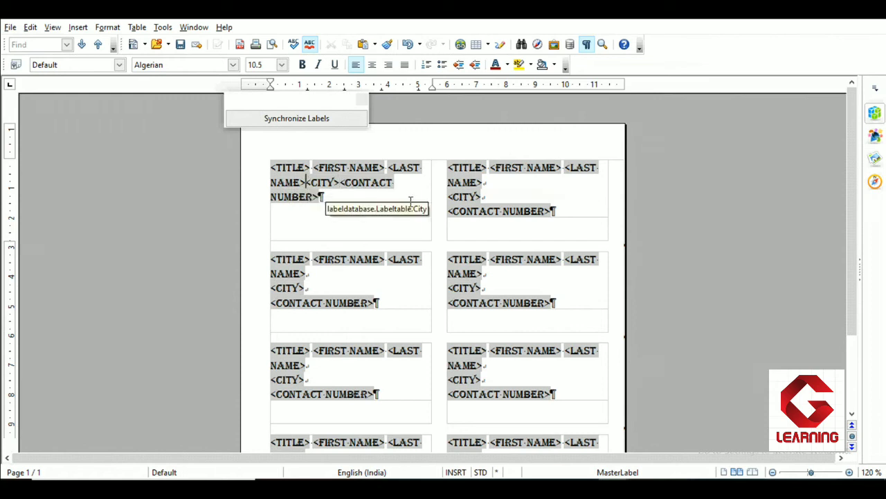
key(Return)
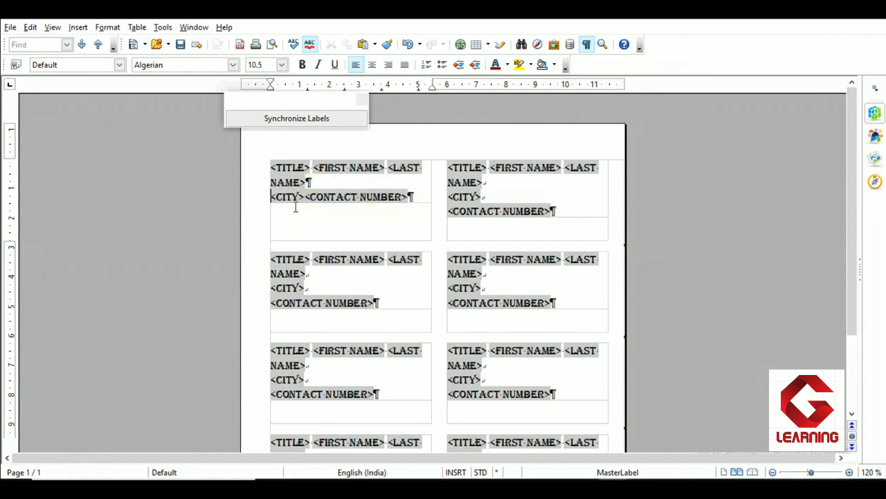
click(299, 199)
key(Return)
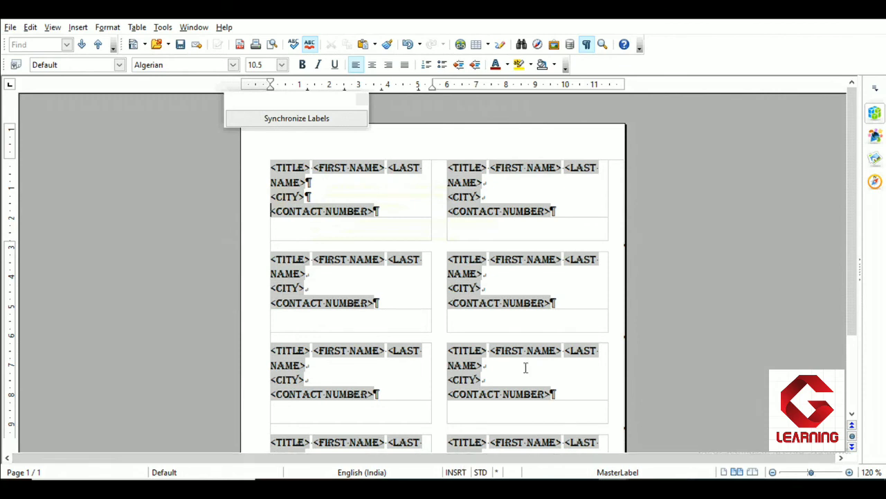
click(277, 119)
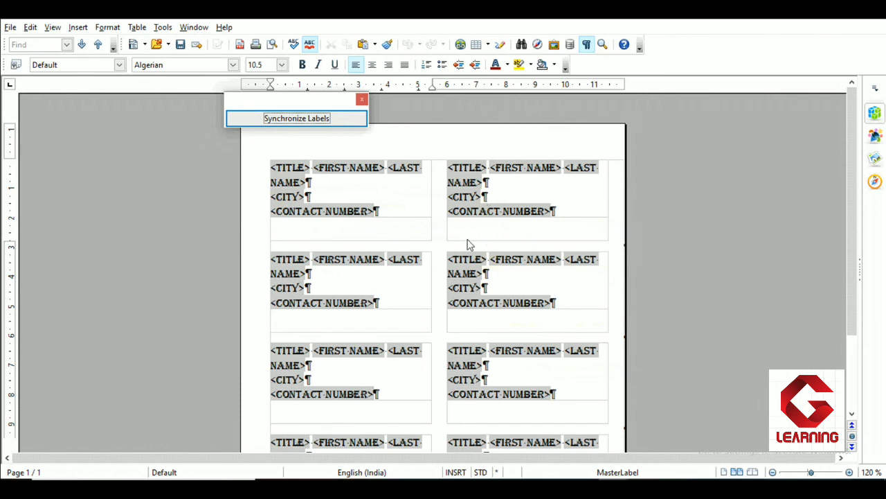
Insert a Hidden Paragraph field with the condition ![labeldatabase.Labeltable.City] after the City field in the first label
click(81, 29)
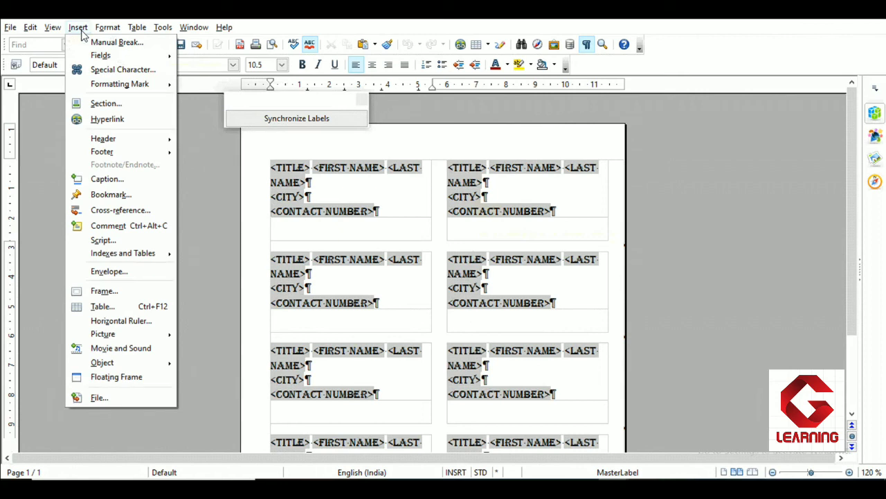
mouse_move(81, 60)
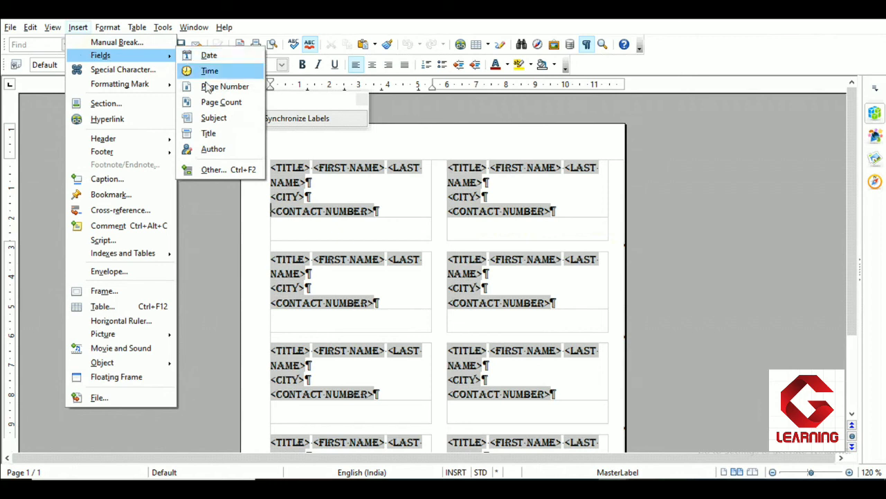
click(223, 172)
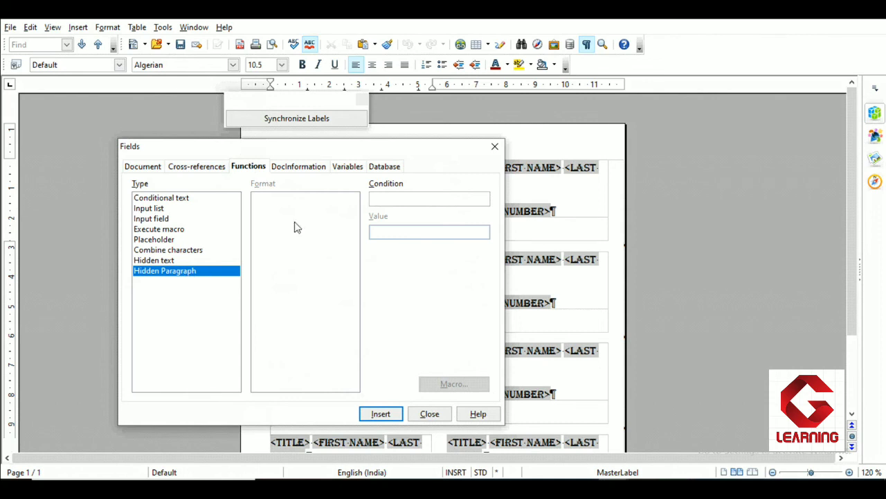
click(379, 197)
text([labeldatabase)
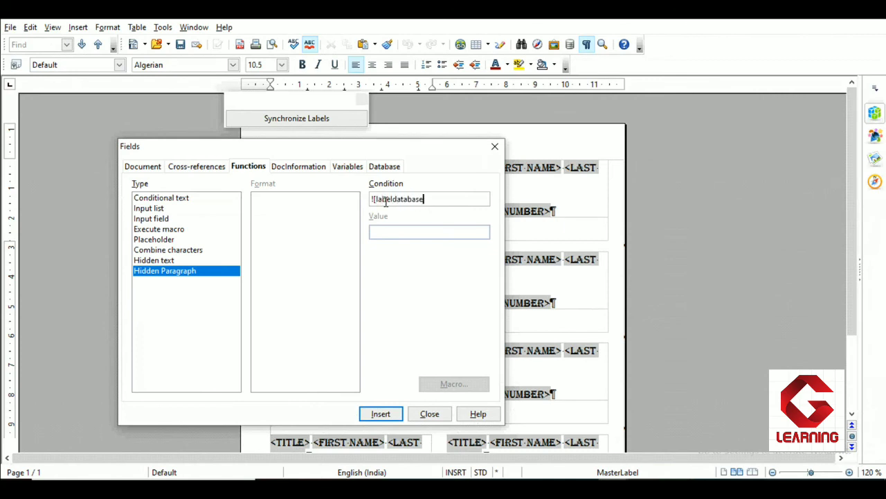
text(.Labeltable.City)
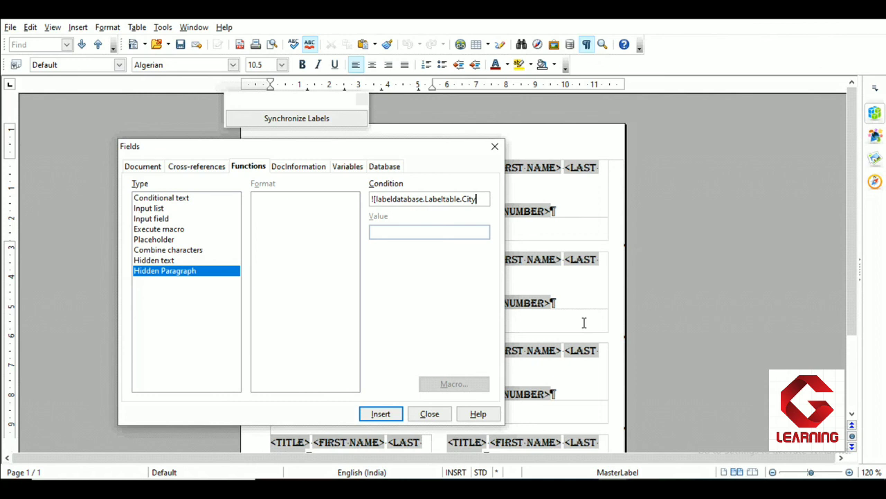
text(])
drag(372, 200, 477, 200)
click(385, 420)
click(430, 415)
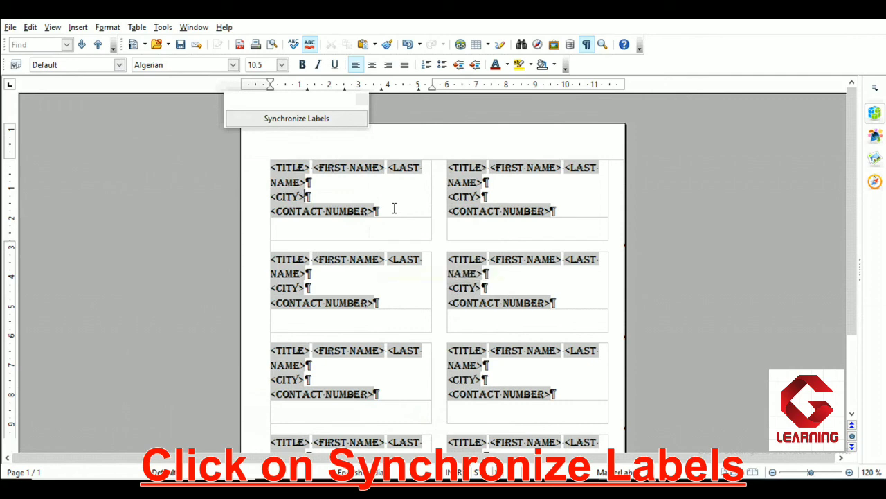
Mail merge all the records and print them with Microsoft Print to PDF to the desktop as labeldemo2
key(ctrl+p)
click(394, 261)
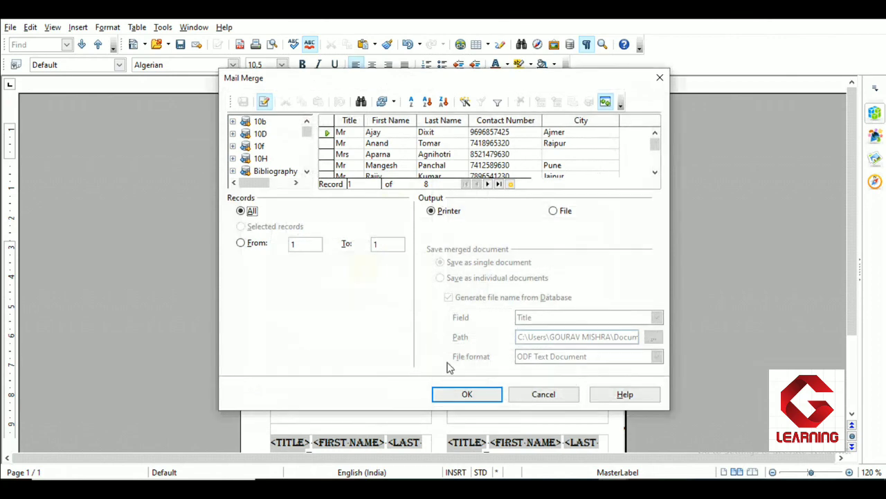
click(462, 394)
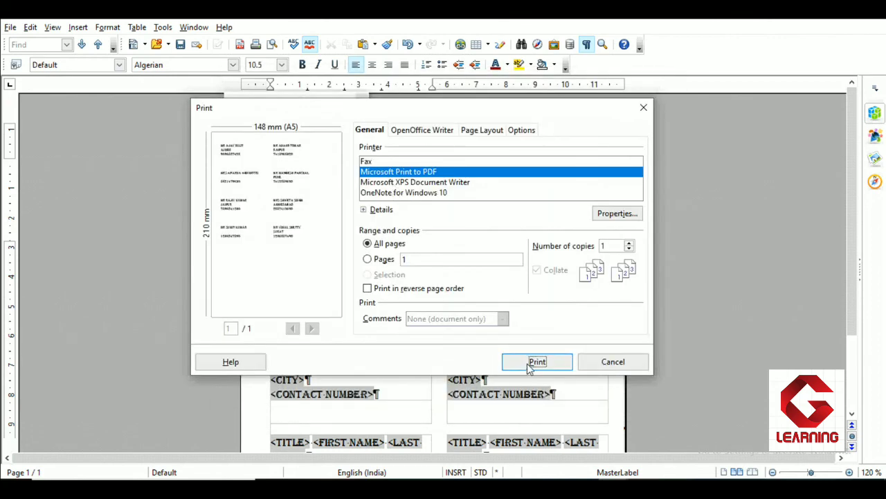
click(531, 361)
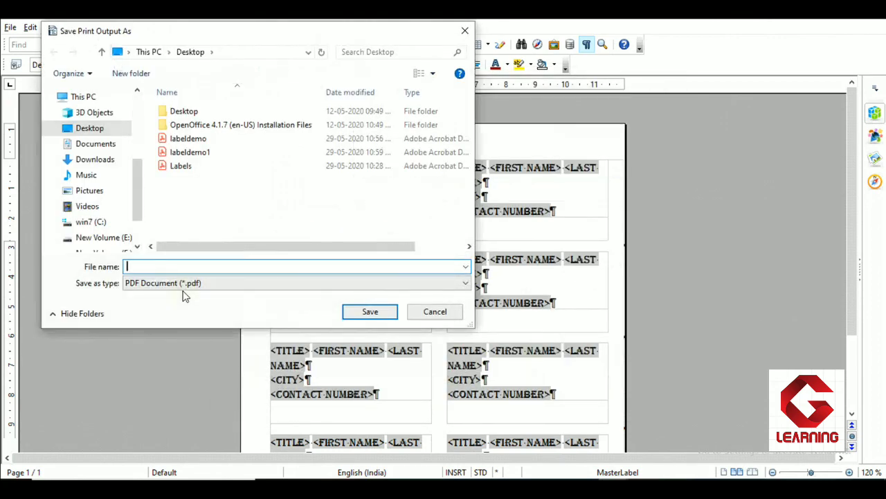
text(label)
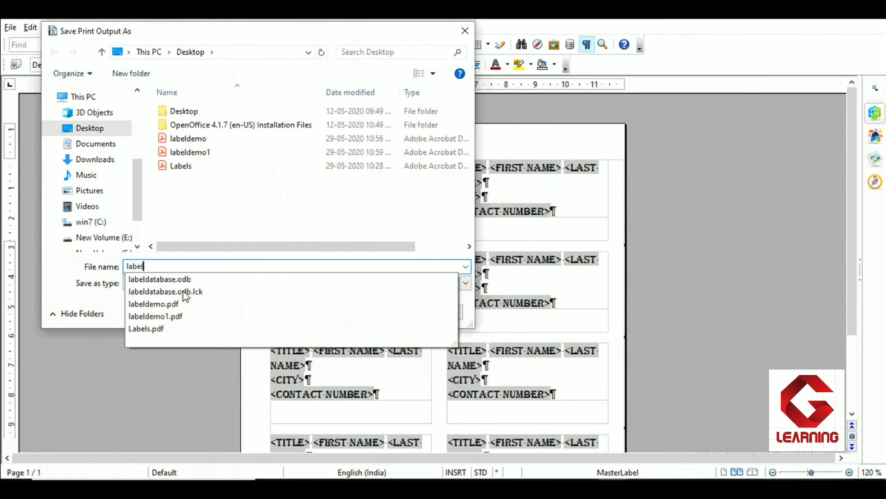
text(demo2)
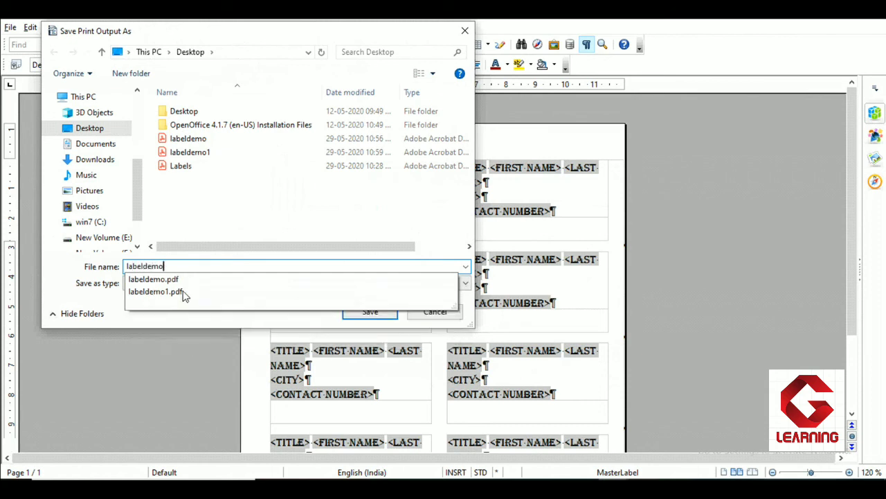
click(374, 313)
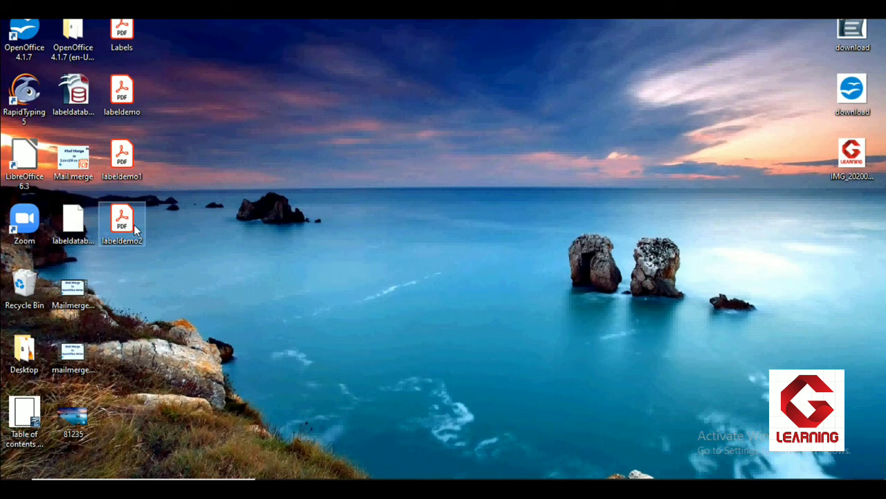
Open the labeldemo2 PDF from the desktop and examine the third and seventh labels, whose City field is empty
double_click(135, 231)
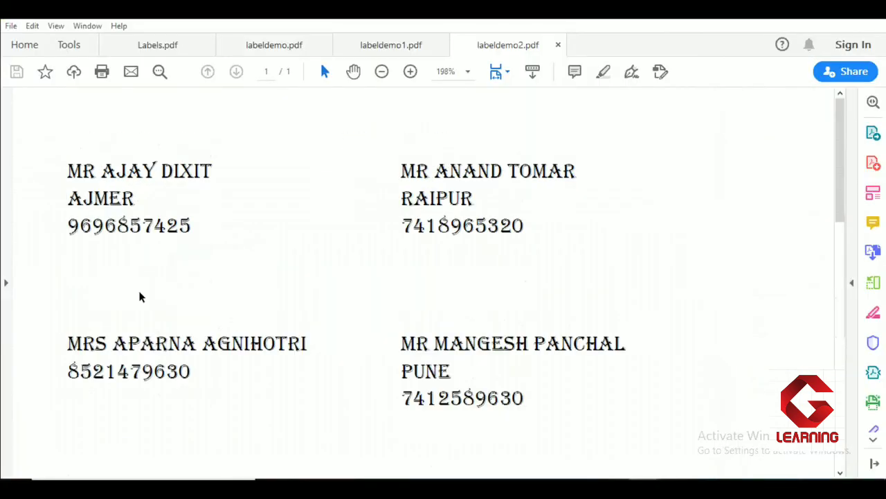
scroll(139, 296, down, 3)
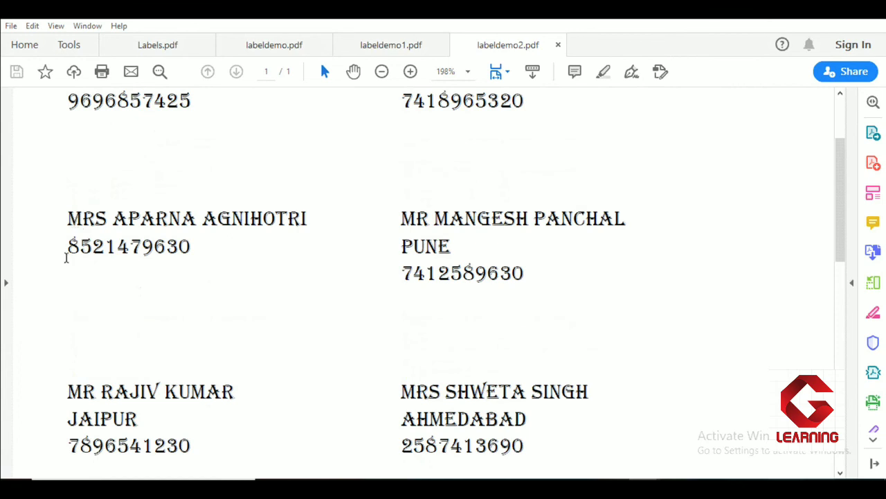
drag(67, 246, 197, 248)
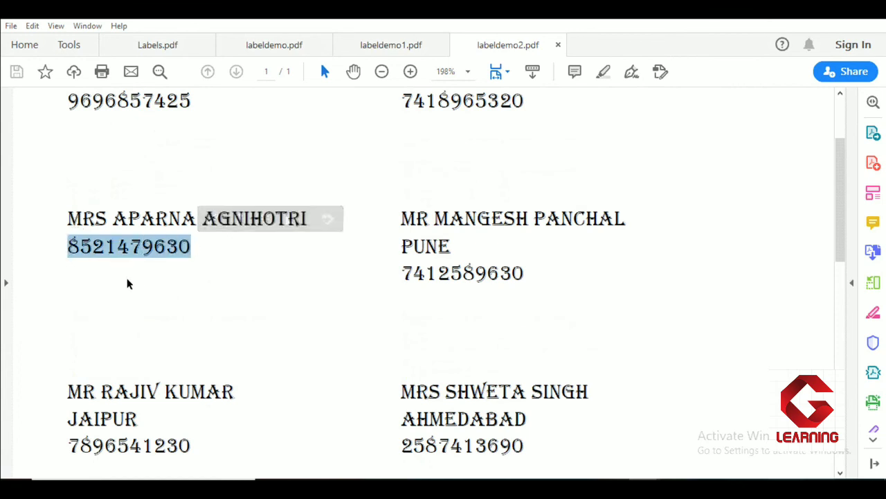
scroll(126, 282, down, 6)
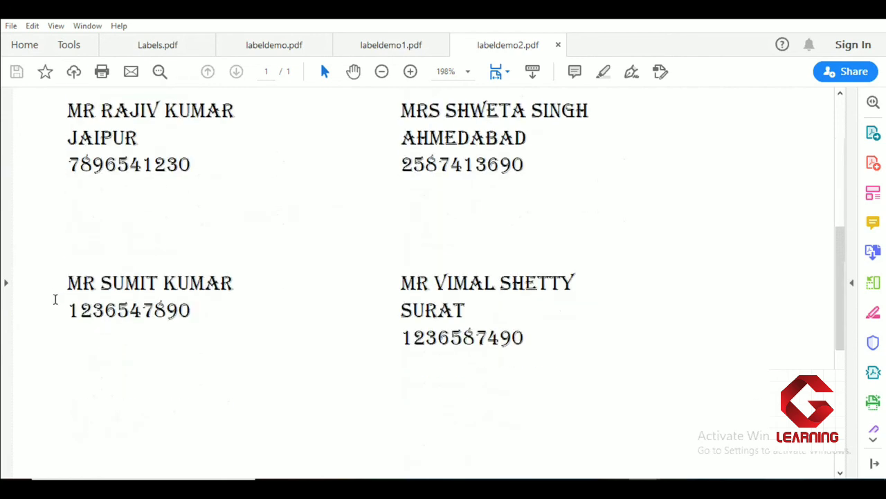
drag(67, 282, 234, 284)
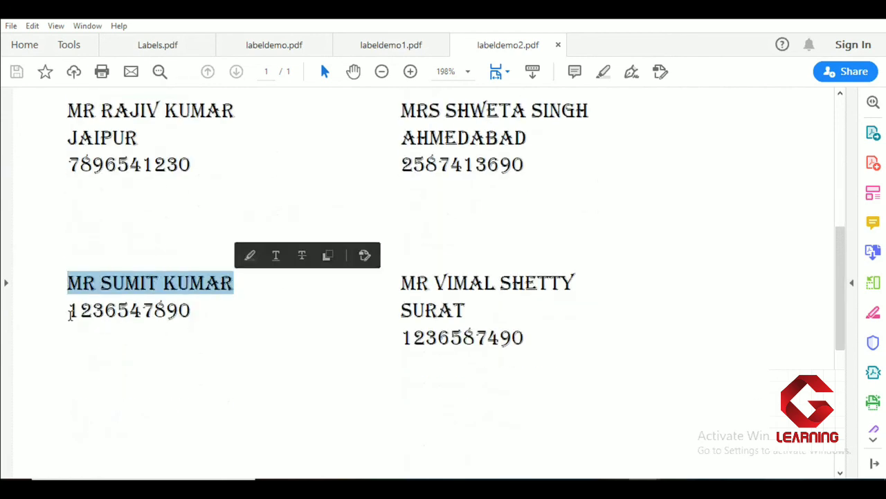
drag(68, 310, 173, 311)
click(100, 355)
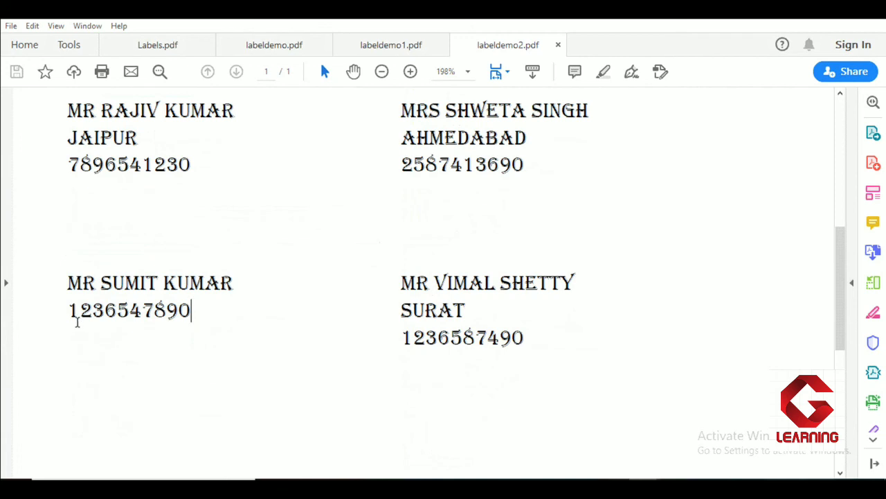
drag(68, 310, 199, 316)
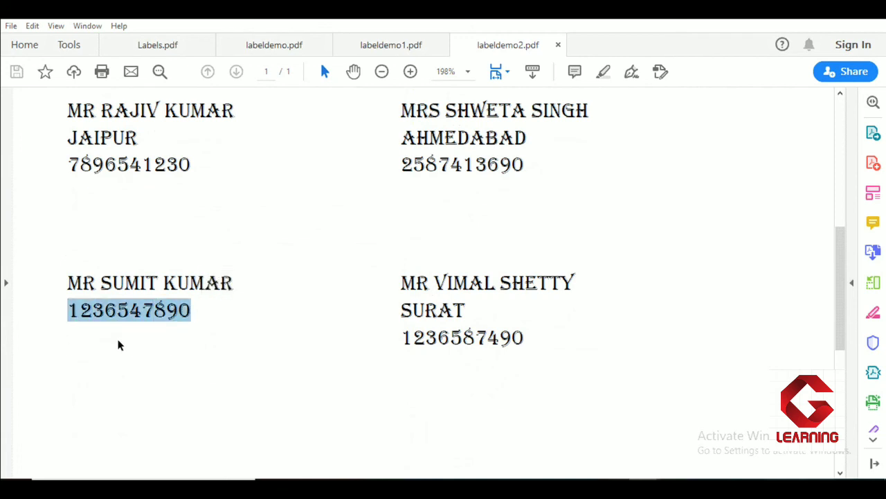
scroll(122, 347, up, 5)
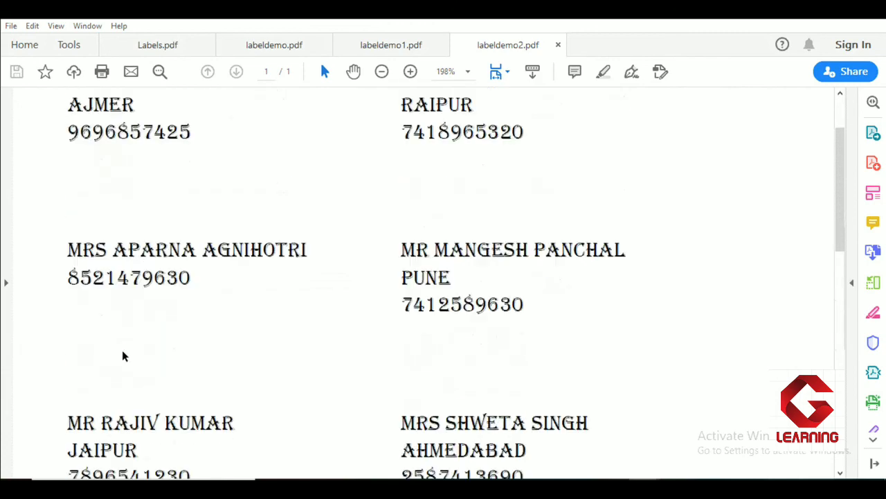